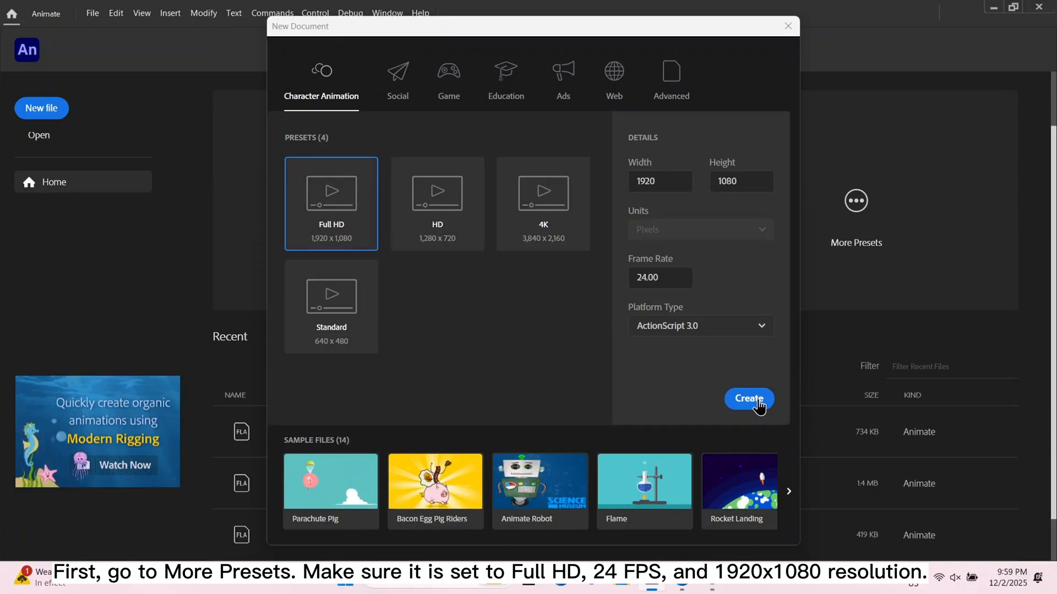
Step: Create a Full HD document of 1920 x 1080 pixels at 24 fps for ActionScript 3.0
{"action": "left_click", "coordinate": [757, 400]}
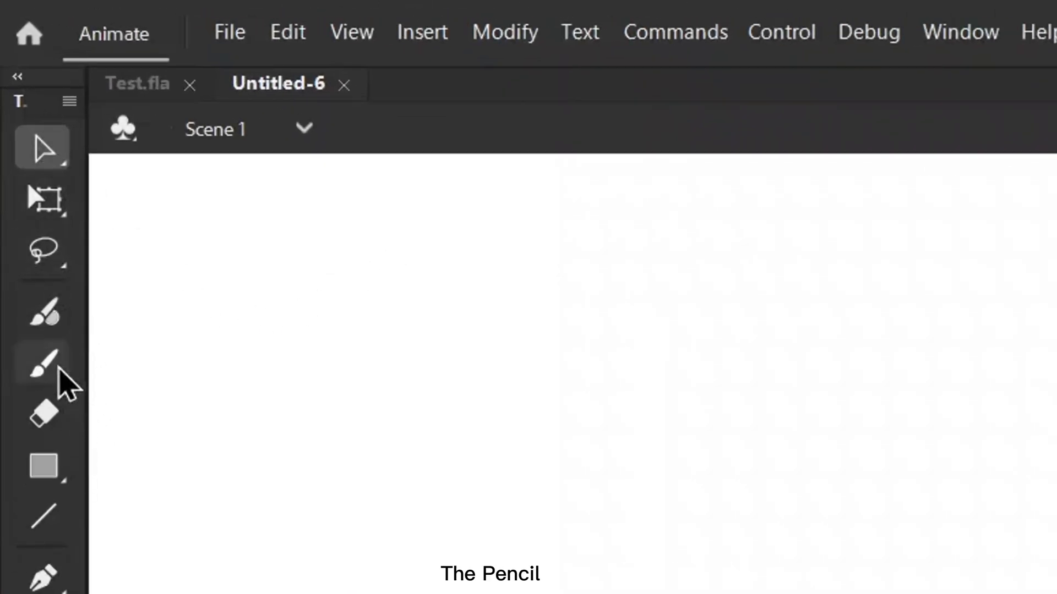
Step: Brush a rough green circle on the stage and erase parts of its upper-left outline
{"action": "left_click", "coordinate": [51, 370]}
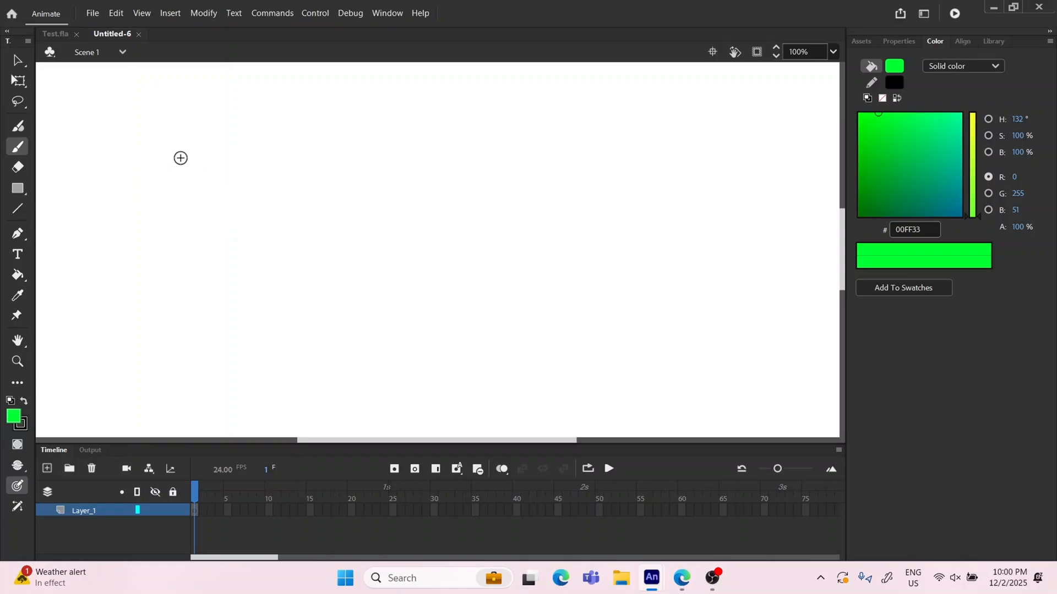
{"action": "mouse_move", "coordinate": [218, 265]}
{"action": "left_mouse_down"}
{"action": "mouse_move", "coordinate": [206, 308]}
{"action": "mouse_move", "coordinate": [292, 311]}
{"action": "mouse_move", "coordinate": [283, 234]}
{"action": "mouse_move", "coordinate": [233, 241]}
{"action": "mouse_move", "coordinate": [213, 267]}
{"action": "mouse_move", "coordinate": [204, 243]}
{"action": "mouse_move", "coordinate": [228, 243]}
{"action": "mouse_move", "coordinate": [210, 275]}
{"action": "left_mouse_up"}
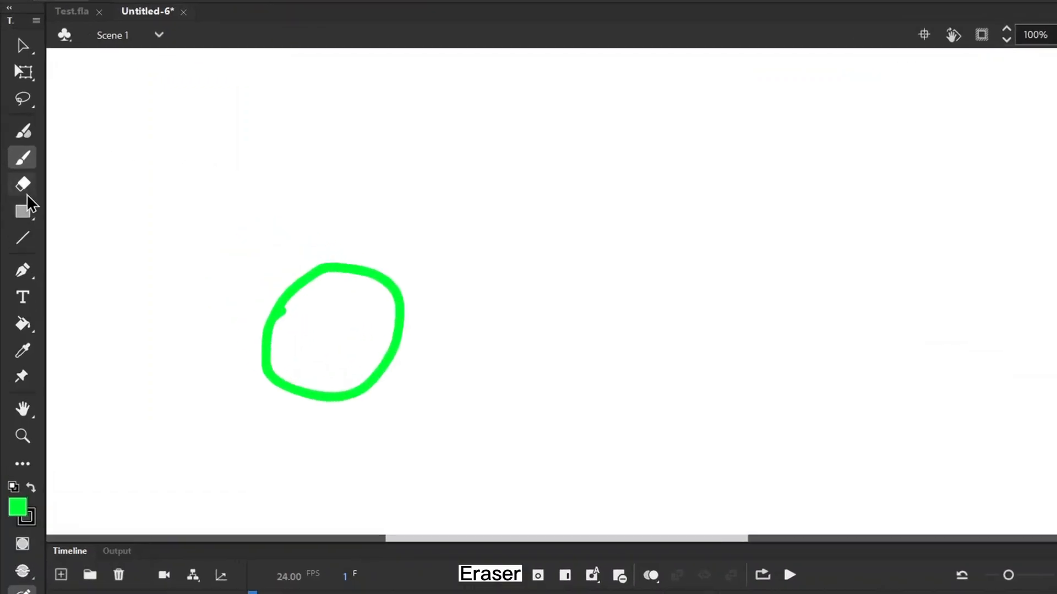
{"action": "left_click", "coordinate": [24, 186]}
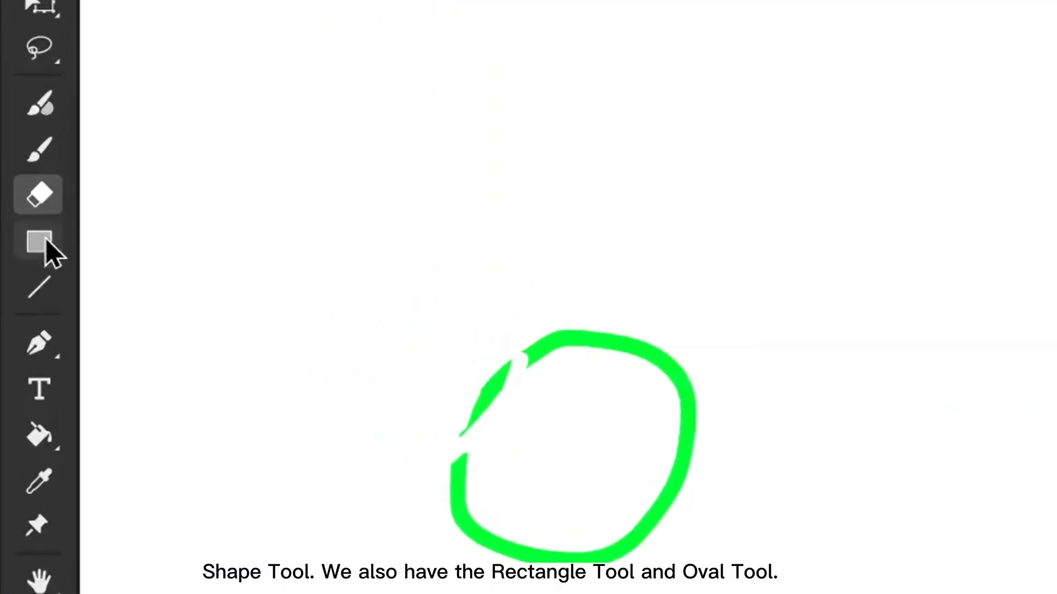
Step: Draw a green rectangle to the right of the brushed circle and a green circle above it with the Rectangle and Oval tools
{"action": "left_click", "coordinate": [46, 242]}
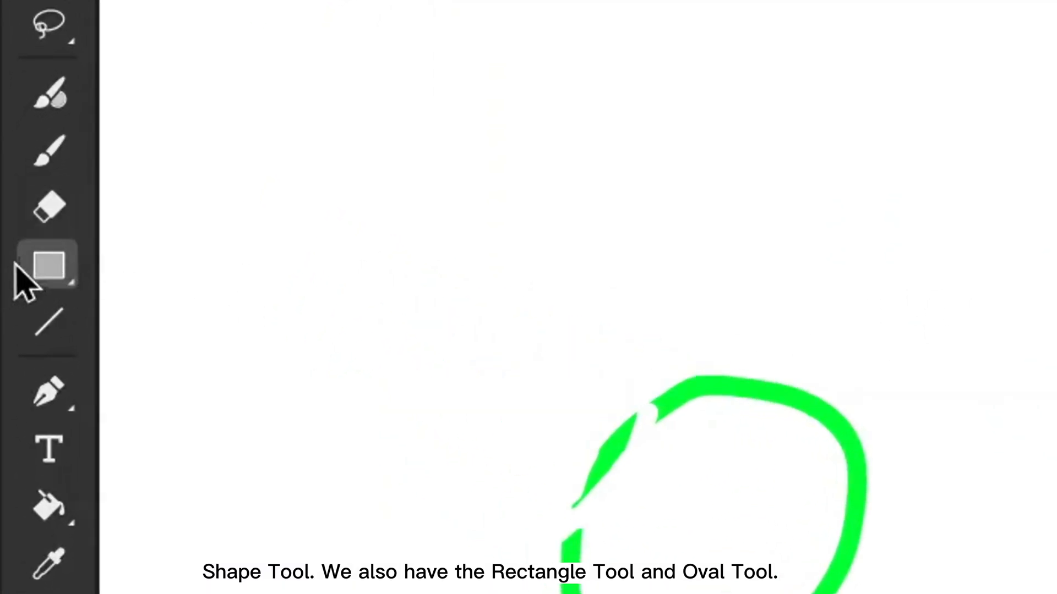
{"action": "left_click", "coordinate": [51, 241]}
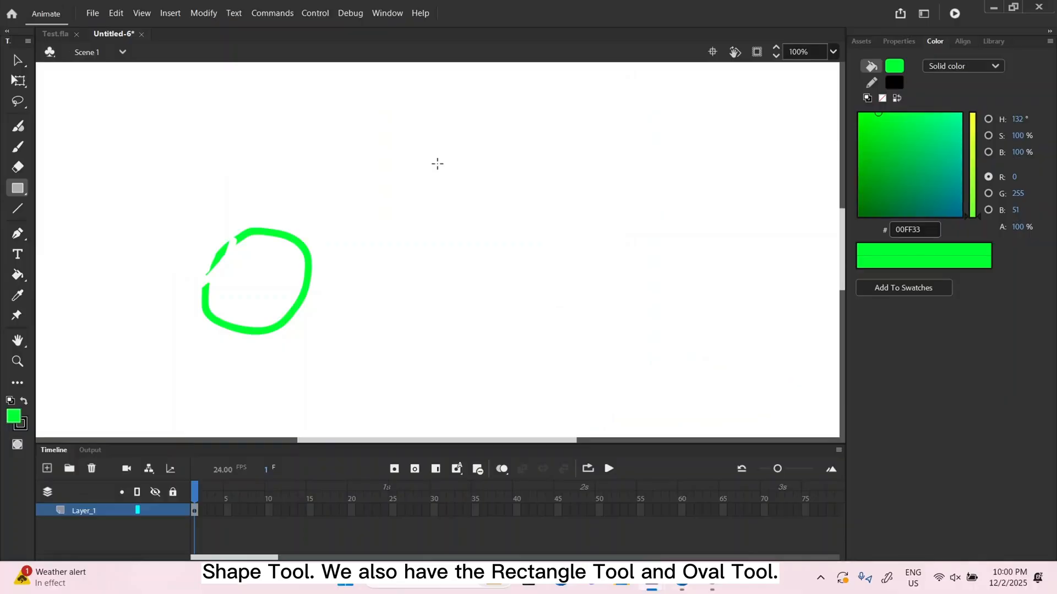
{"action": "left_click_drag", "start_coordinate": [437, 164], "coordinate": [605, 307]}
{"action": "left_click", "coordinate": [17, 188]}
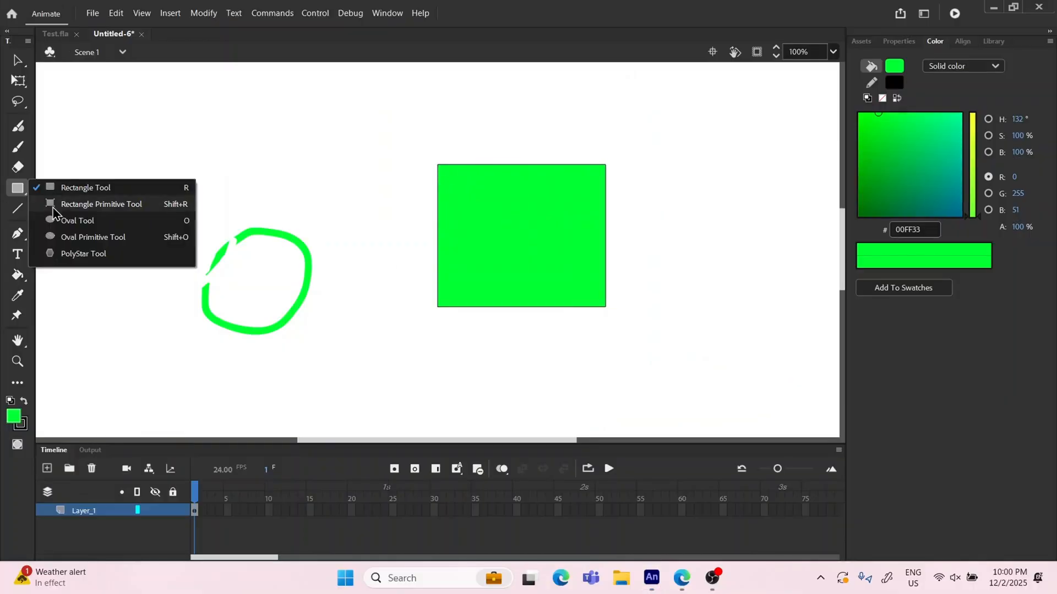
{"action": "left_click", "coordinate": [64, 220]}
{"action": "left_click_drag", "start_coordinate": [296, 131], "coordinate": [392, 232]}
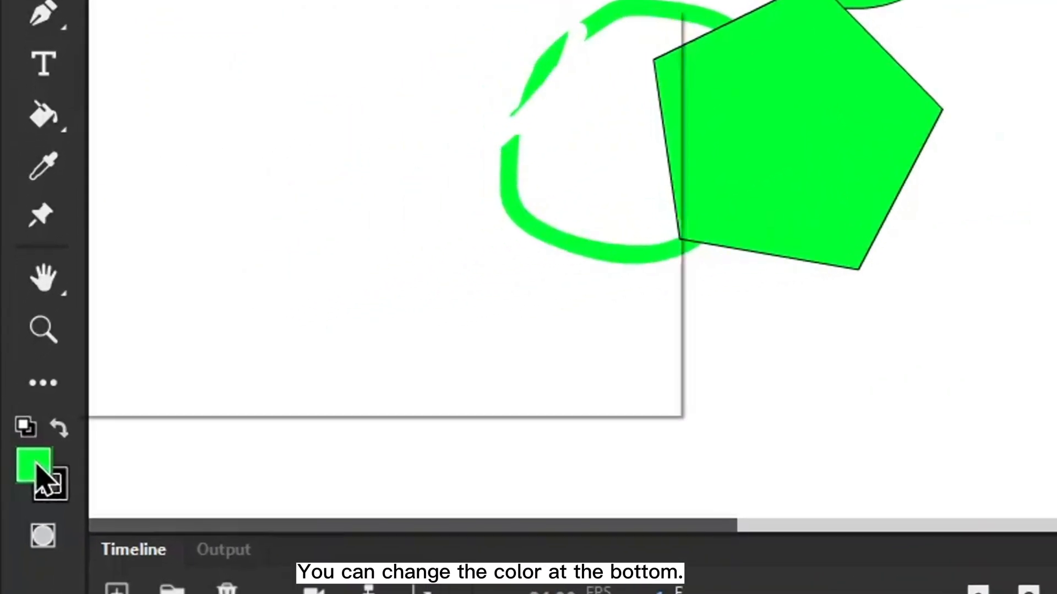
Step: Set the fill color to dark blue (#000099) and draw a pentagon in the upper-left area of the stage
{"action": "left_click", "coordinate": [13, 417]}
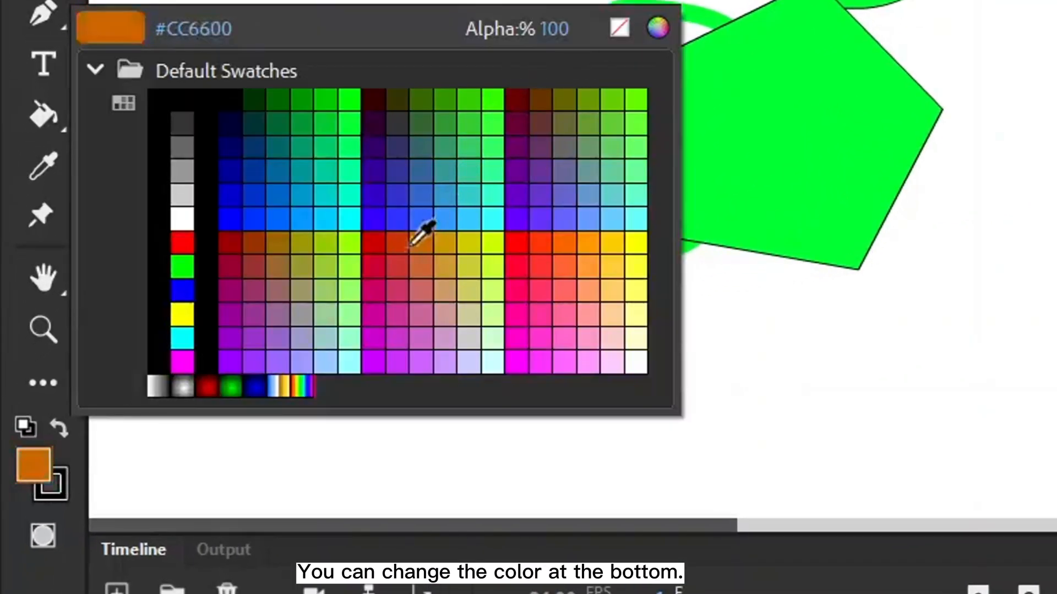
{"action": "left_click", "coordinate": [373, 337]}
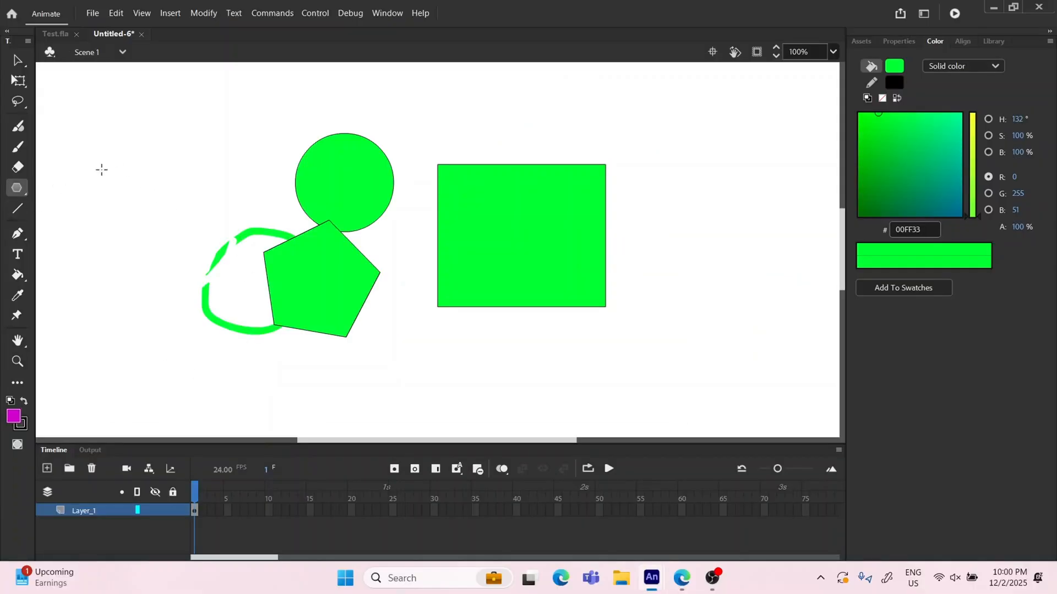
{"action": "left_click_drag", "start_coordinate": [167, 172], "coordinate": [223, 142]}
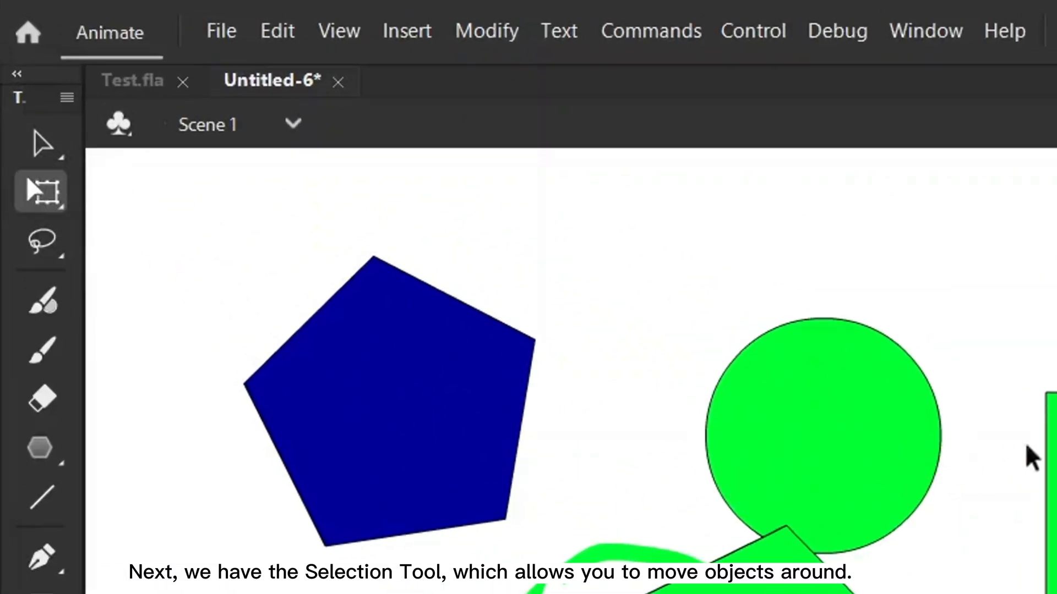
Step: Move the green rectangle with Free Transform and rotate it around different positions of its transformation point
{"action": "left_click_drag", "start_coordinate": [424, 146], "coordinate": [668, 357]}
{"action": "left_click_drag", "start_coordinate": [523, 235], "coordinate": [587, 234]}
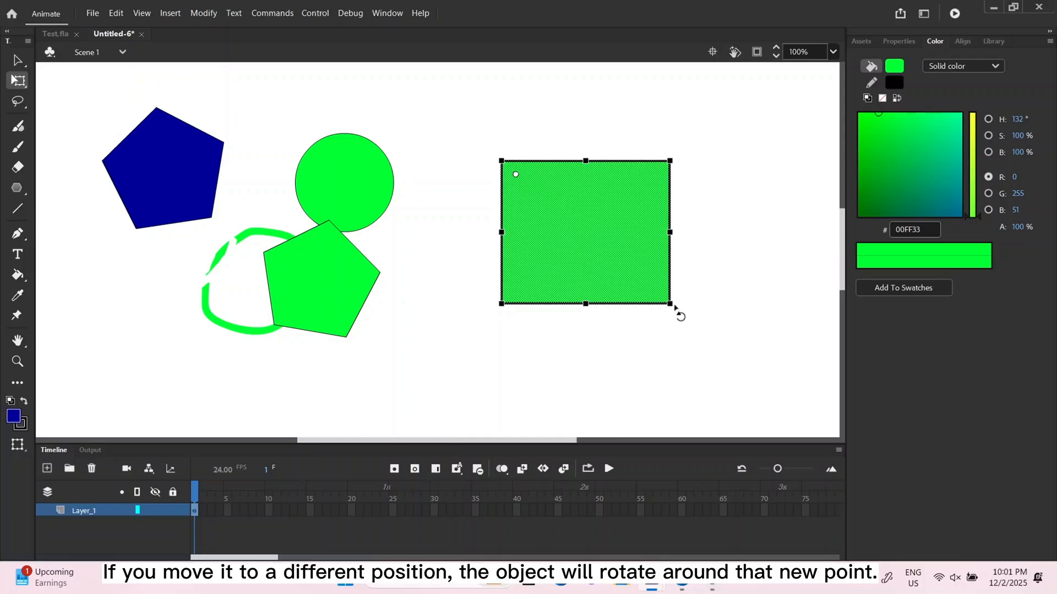
{"action": "left_click_drag", "start_coordinate": [675, 307], "coordinate": [503, 268]}
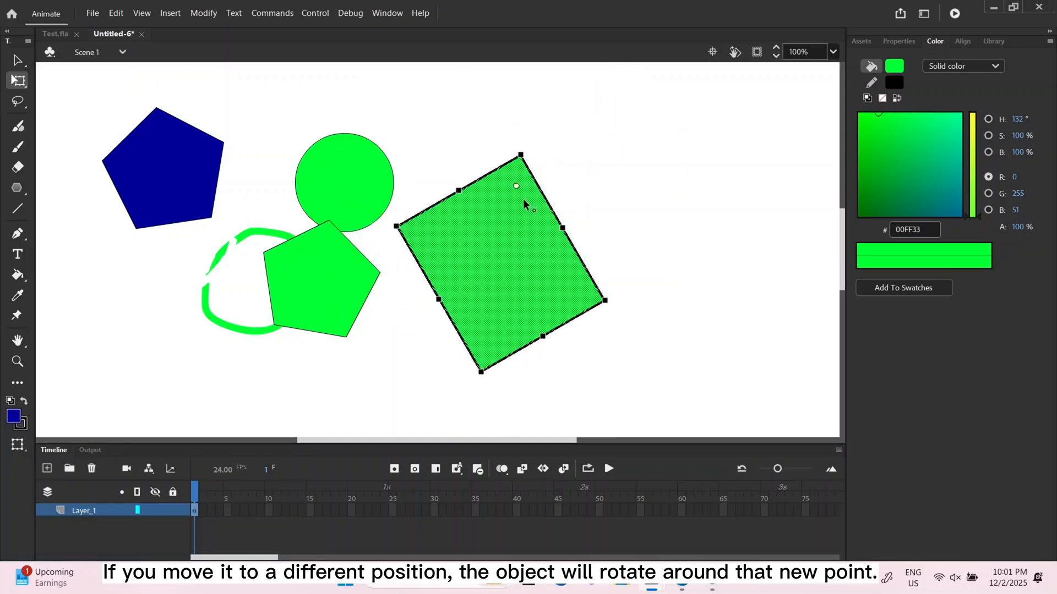
{"action": "left_click_drag", "start_coordinate": [523, 201], "coordinate": [592, 295]}
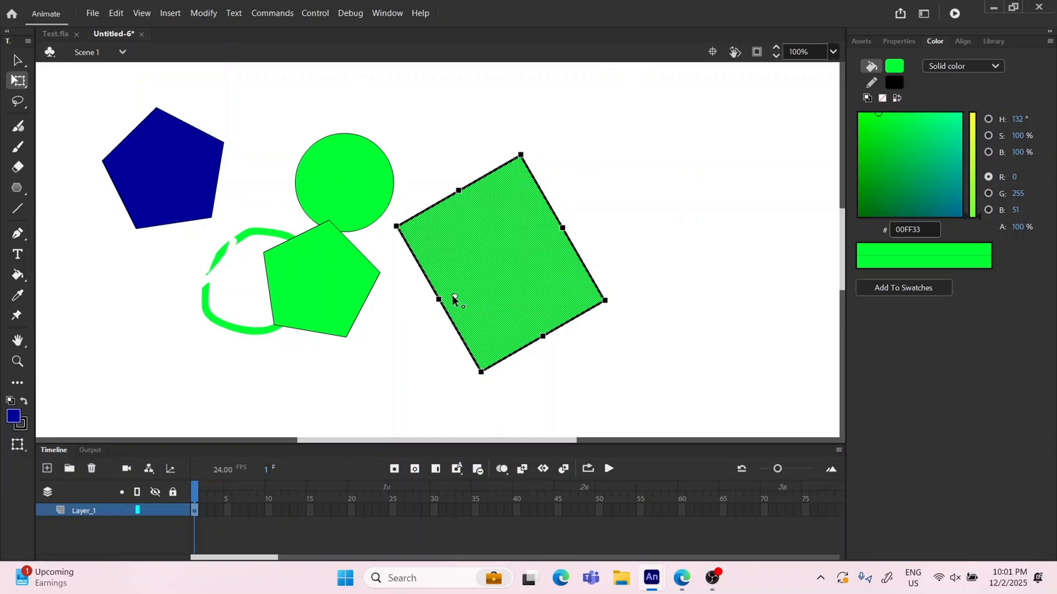
{"action": "left_click_drag", "start_coordinate": [621, 304], "coordinate": [566, 314]}
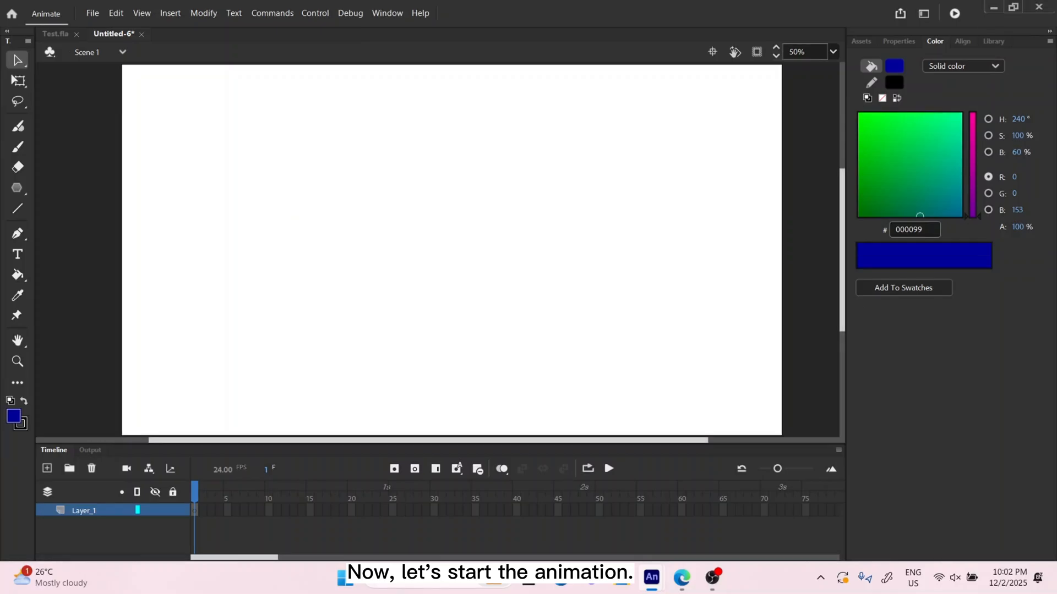
Step: Switch to the Edge browser and copy the walk-cycle reference image with the contact, recoil, passing and high-point poses
{"action": "mouse_move", "coordinate": [680, 581]}
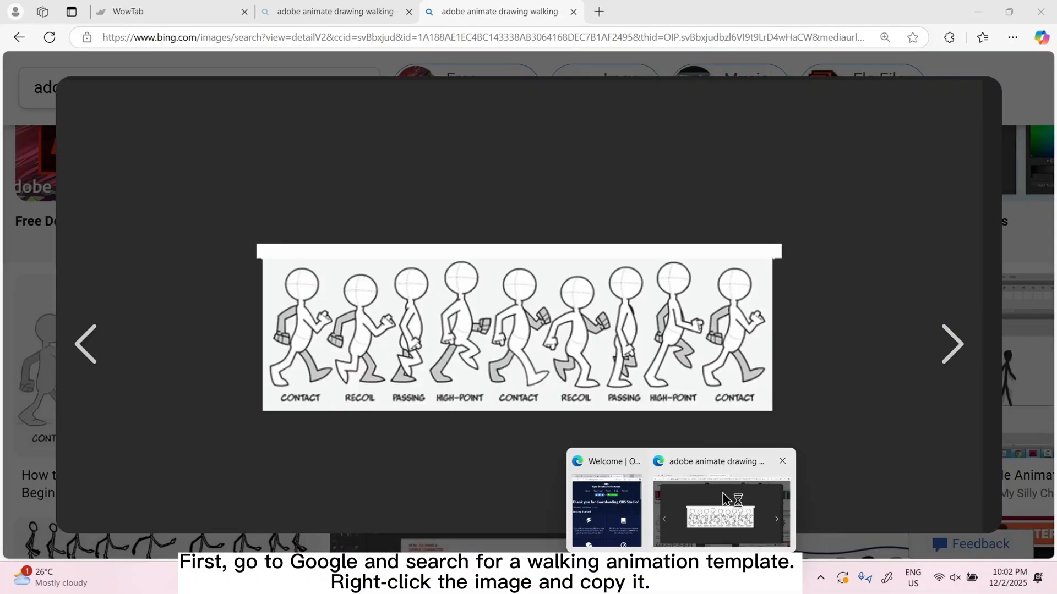
{"action": "left_click", "coordinate": [721, 512]}
{"action": "right_click", "coordinate": [463, 278]}
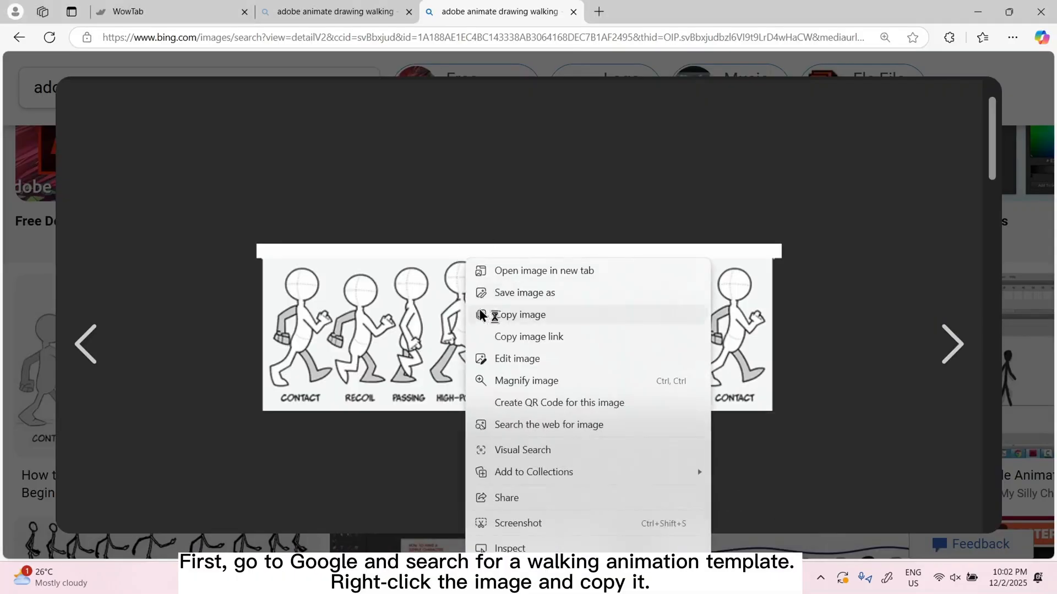
{"action": "left_click", "coordinate": [534, 315]}
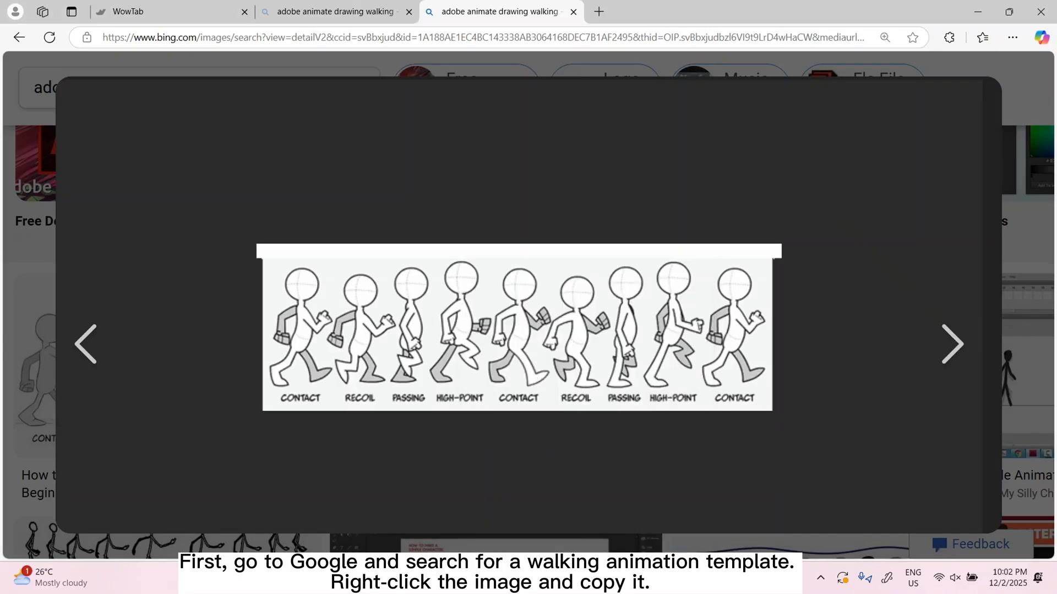
Step: Switch back to Animate, paste the walk-cycle image in the center and enlarge it to span the stage width
{"action": "mouse_move", "coordinate": [653, 582]}
{"action": "left_click", "coordinate": [567, 514]}
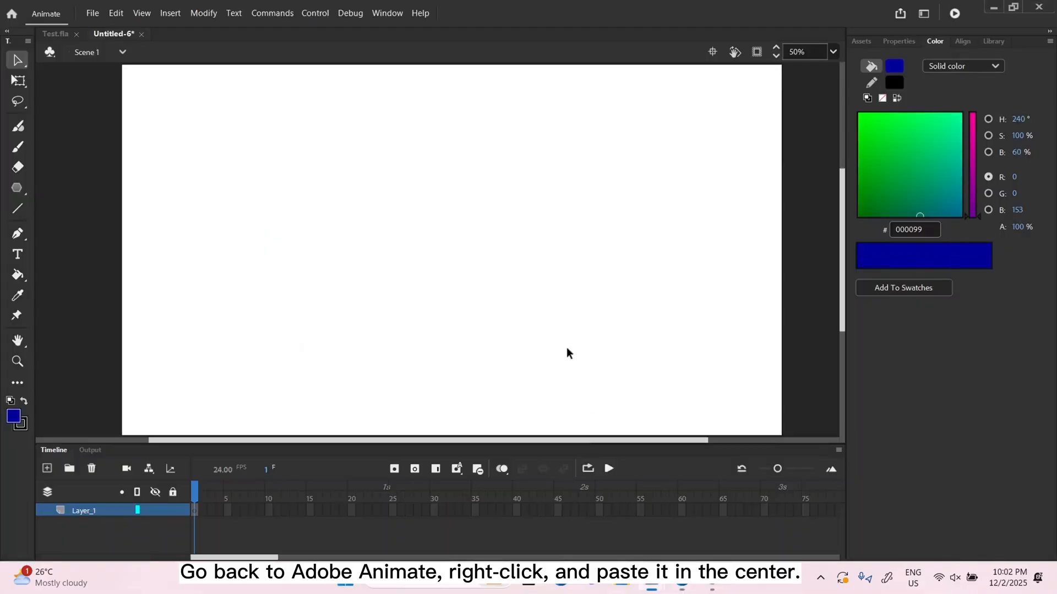
{"action": "right_click", "coordinate": [350, 208]}
{"action": "left_click", "coordinate": [387, 239]}
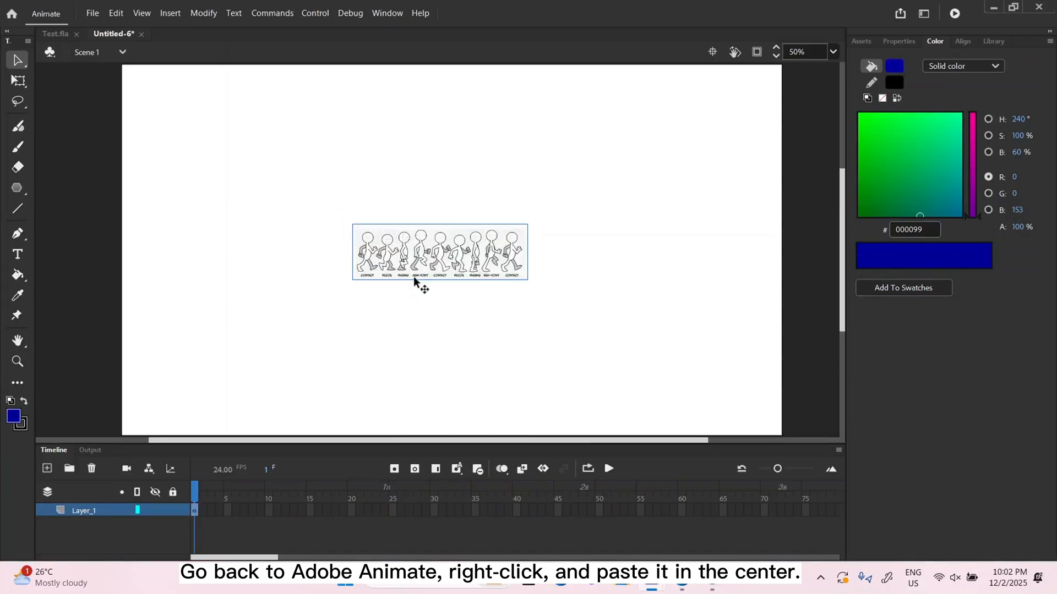
{"action": "left_click", "coordinate": [22, 81]}
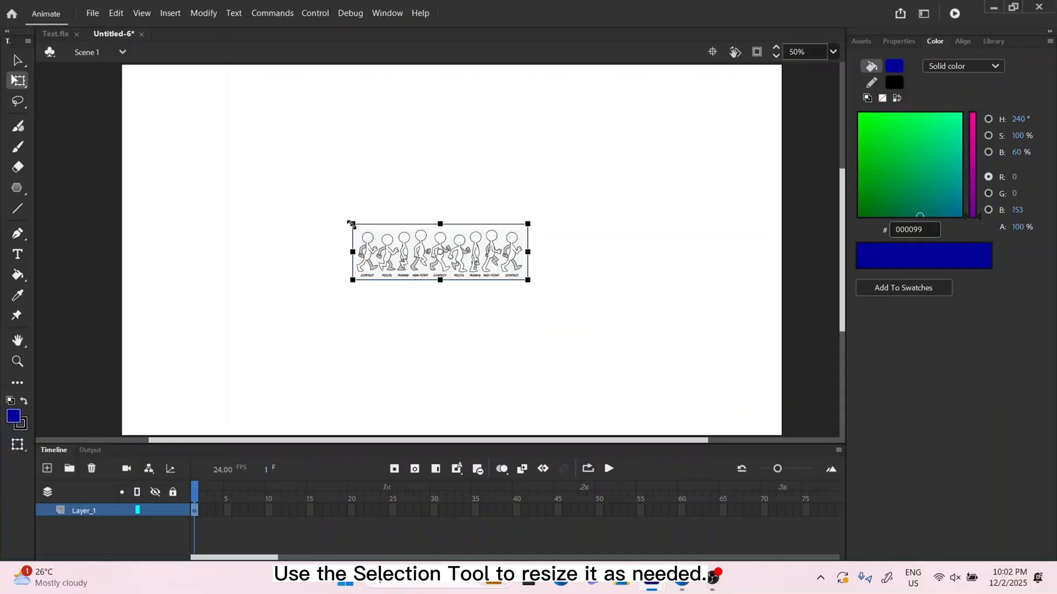
{"action": "left_click_drag", "start_coordinate": [351, 224], "coordinate": [132, 111]}
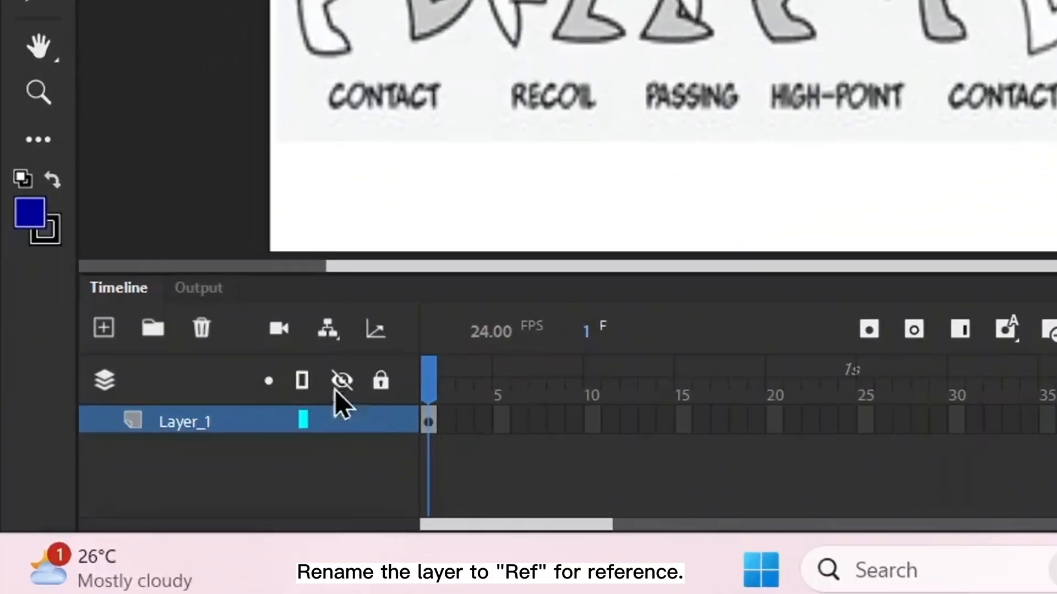
Step: Rename the layer holding the walk-cycle image to "Ref"
{"action": "double_click", "coordinate": [210, 427]}
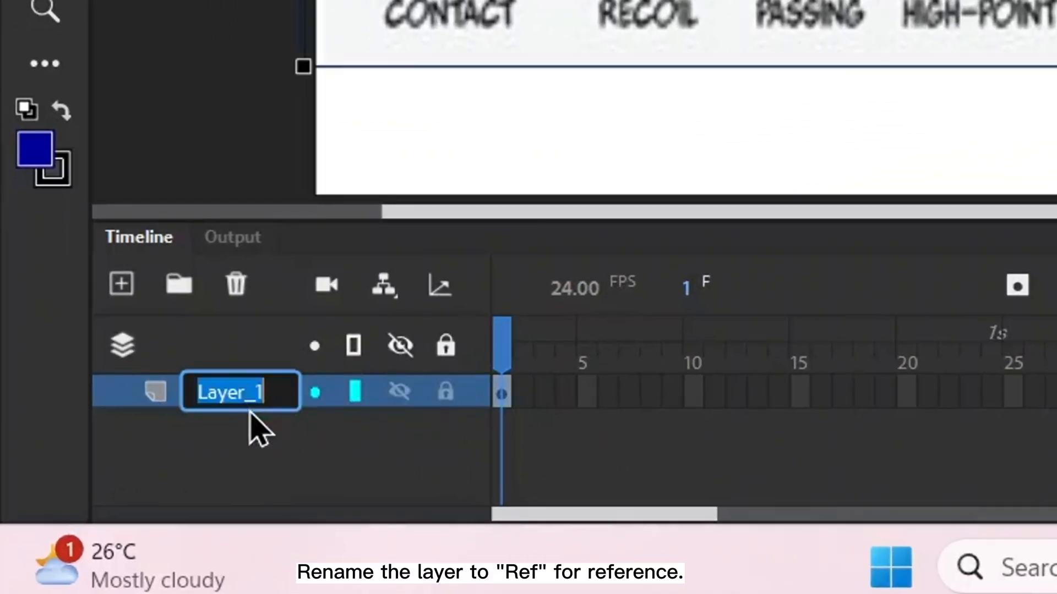
{"action": "type", "text": "Ref"}
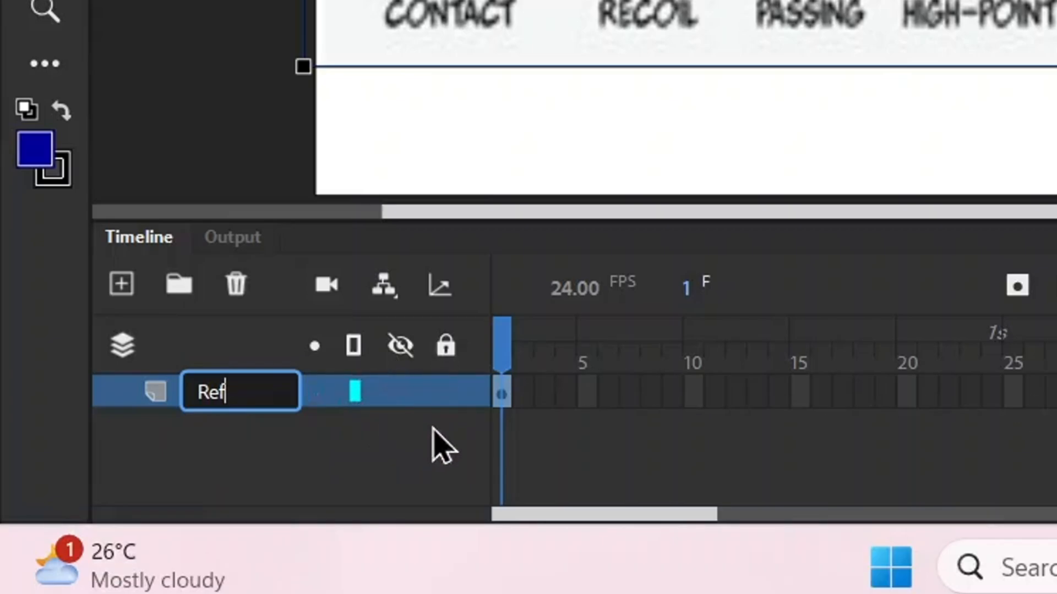
{"action": "left_click", "coordinate": [259, 393]}
Step: Set the Ref layer's visibility to 25% opacity in its layer properties and lock the layer
{"action": "right_click", "coordinate": [259, 394]}
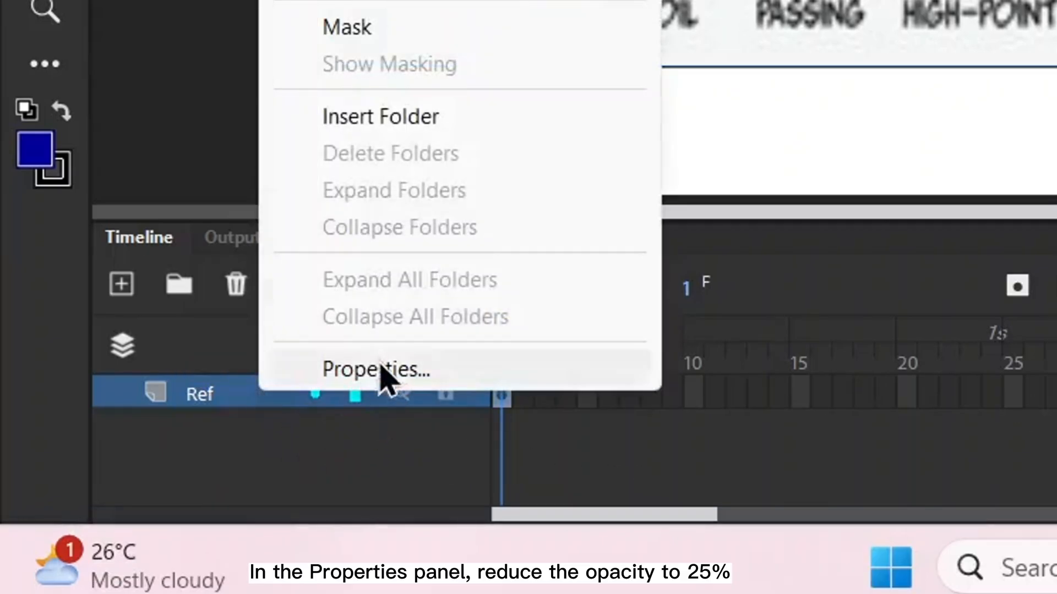
{"action": "left_click", "coordinate": [388, 376]}
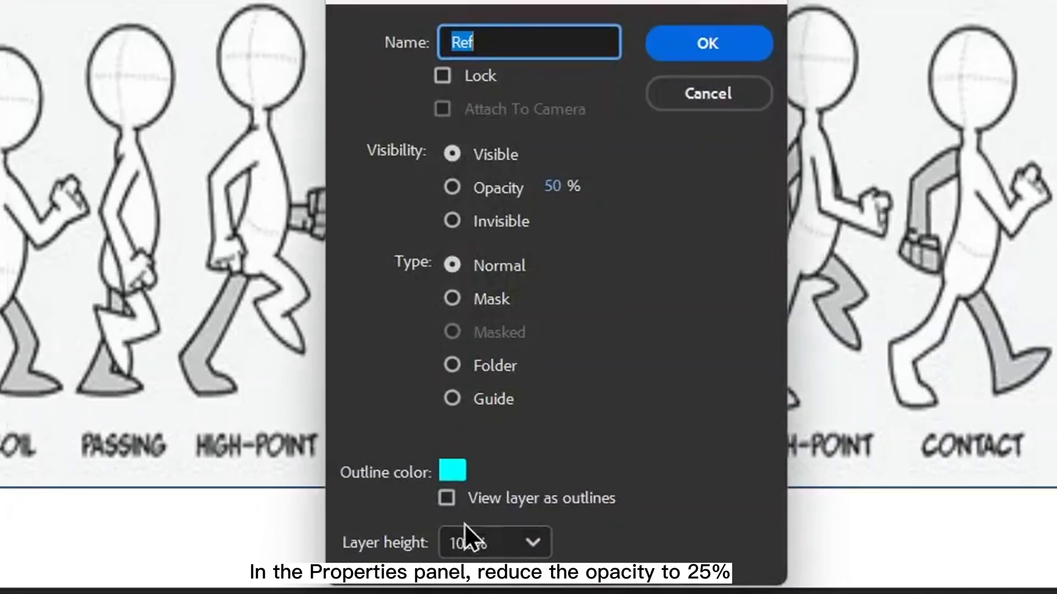
{"action": "left_click", "coordinate": [454, 190]}
{"action": "left_click", "coordinate": [565, 184]}
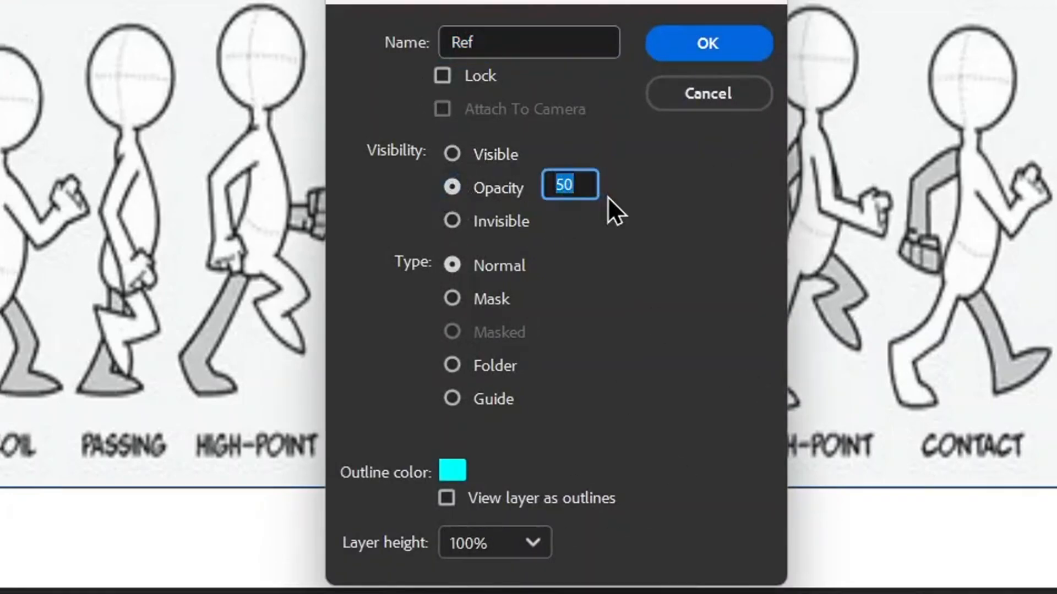
{"action": "type", "text": "25"}
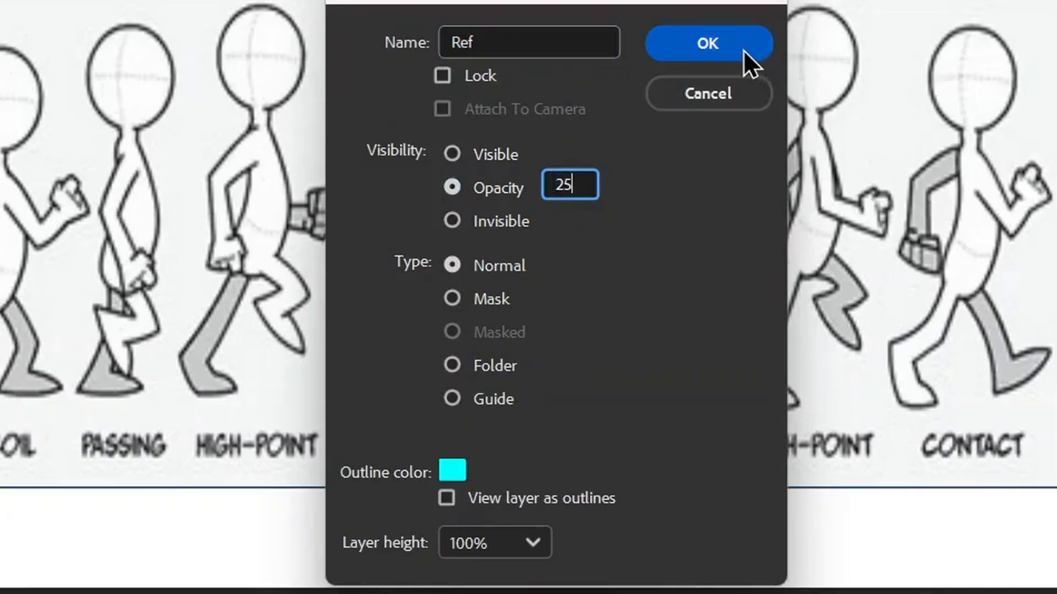
{"action": "left_click", "coordinate": [741, 46]}
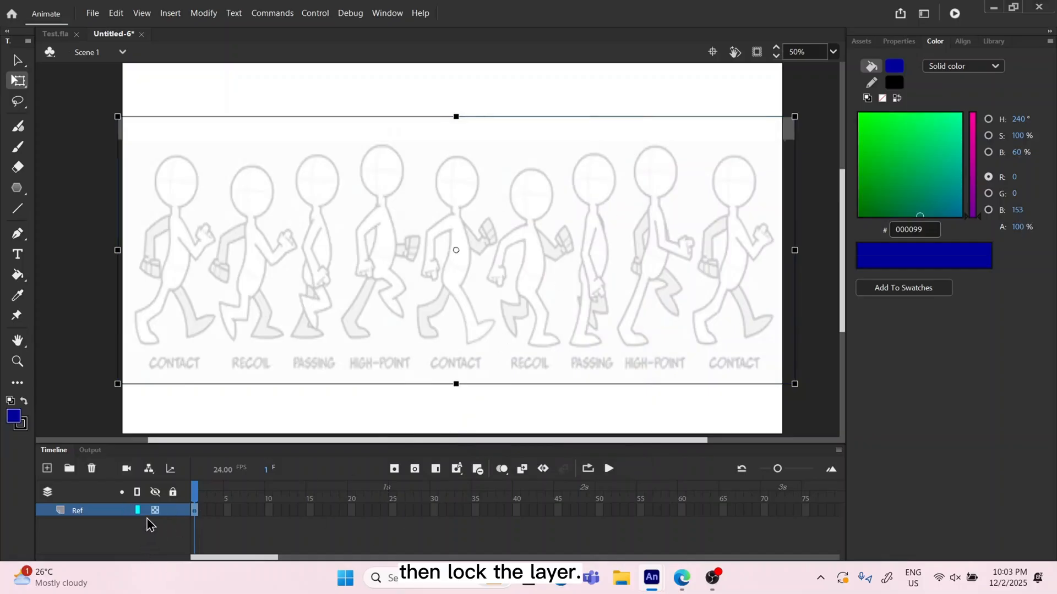
{"action": "left_click", "coordinate": [172, 511]}
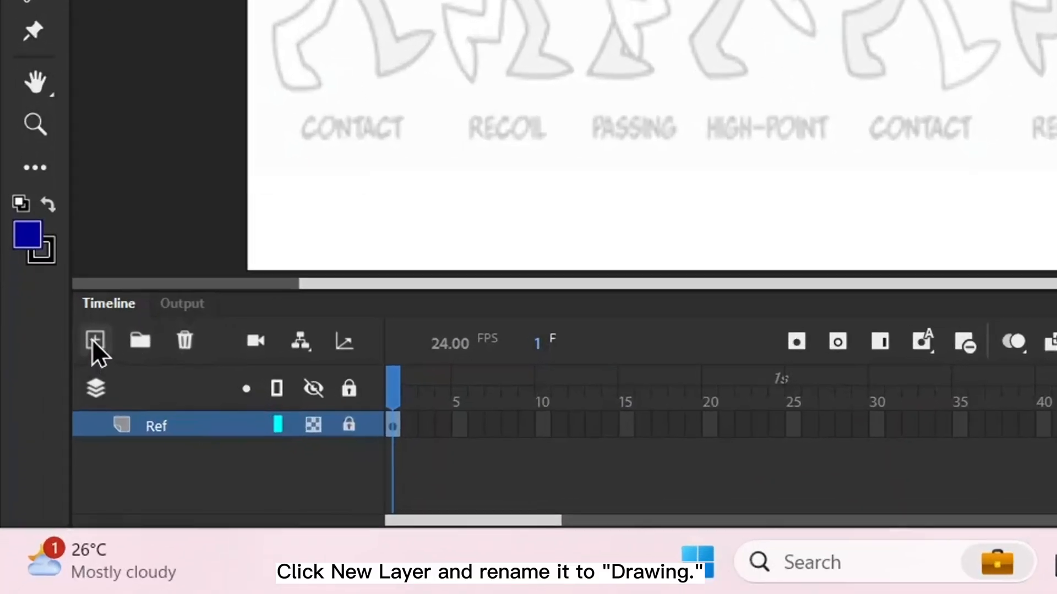
Step: Add a new layer above Ref and name it "Drawing"
{"action": "left_click", "coordinate": [47, 469]}
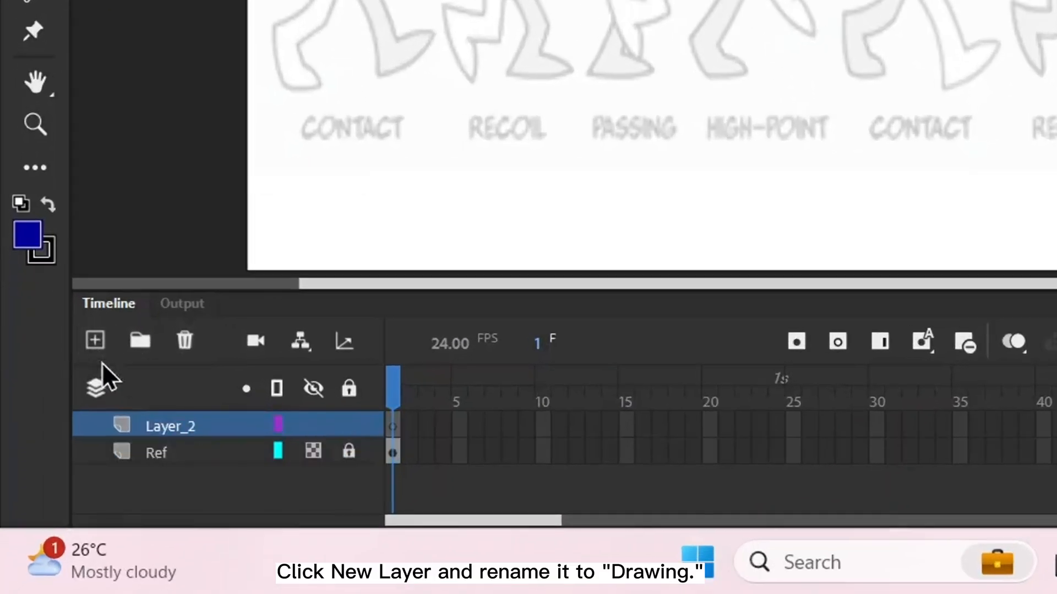
{"action": "double_click", "coordinate": [193, 428]}
{"action": "type", "text": "D"}
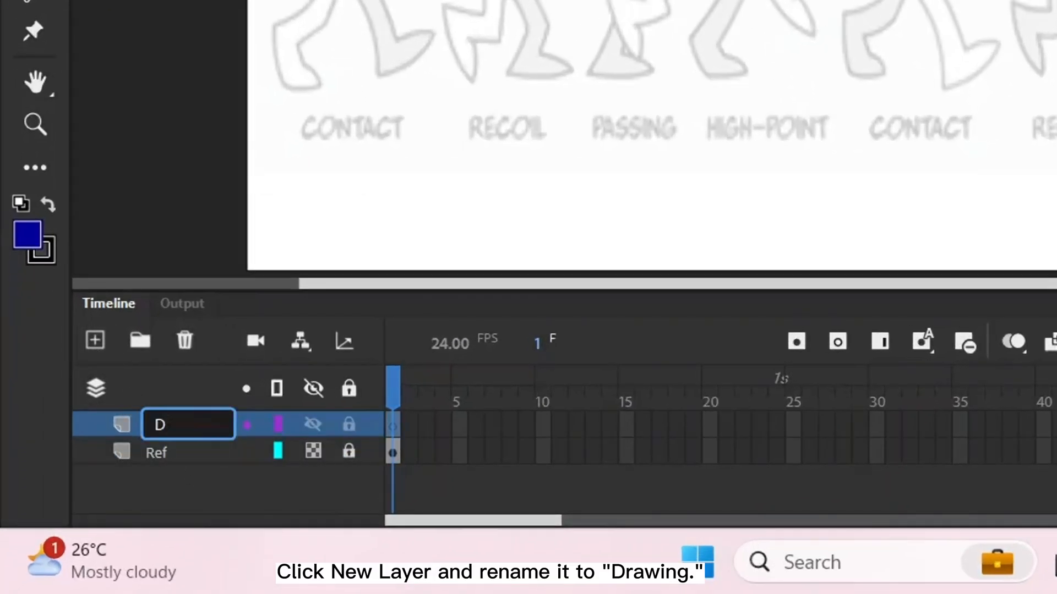
{"action": "type", "text": "rawin"}
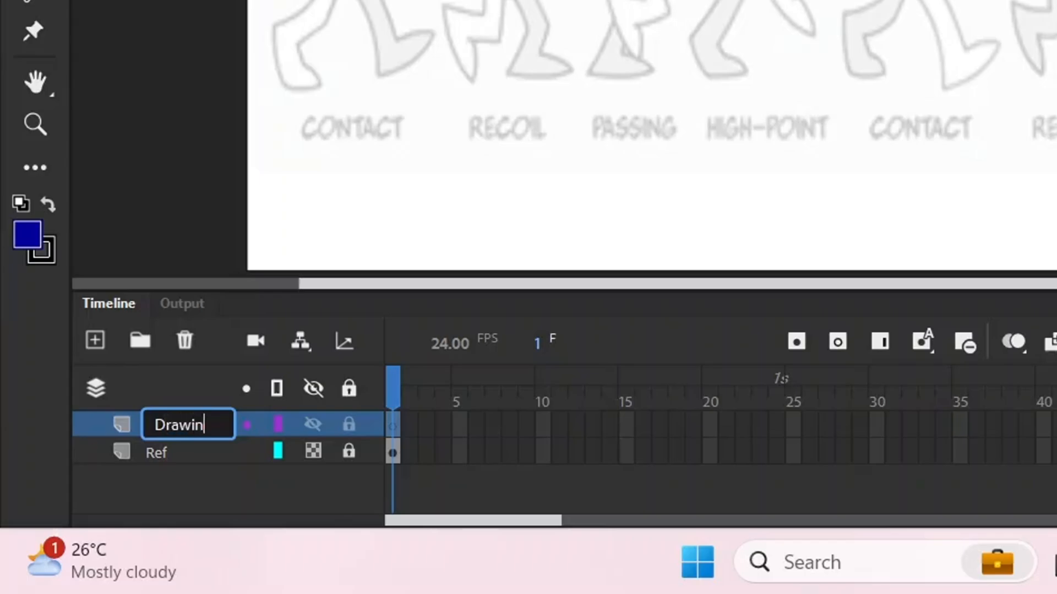
{"action": "type", "text": "g"}
{"action": "left_click", "coordinate": [398, 455]}
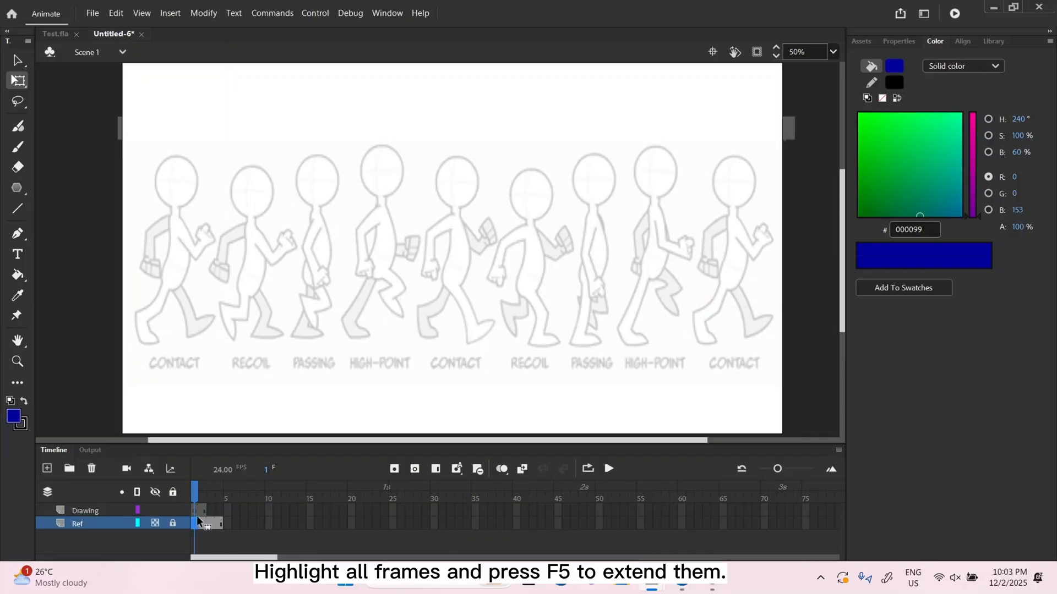
Step: Select frames 1 to 75 on both the Drawing and Ref layers and extend them
{"action": "mouse_move", "coordinate": [197, 521]}
{"action": "left_mouse_down"}
{"action": "mouse_move", "coordinate": [688, 554]}
{"action": "mouse_move", "coordinate": [807, 542]}
{"action": "left_mouse_up"}
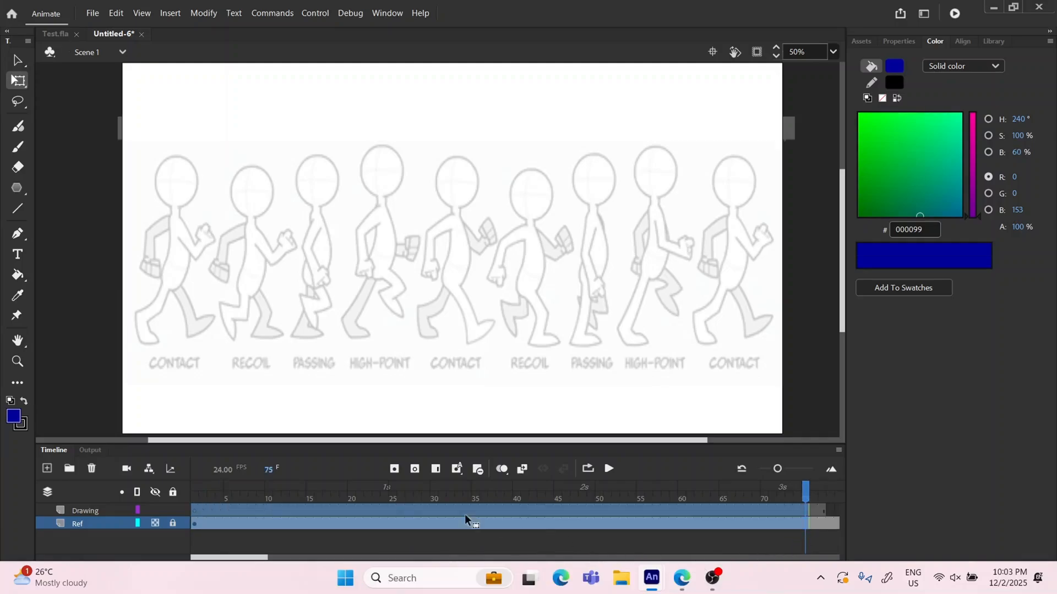
Step: Trace the first contact pose from the reference in black brush strokes on frame 1 of the Drawing layer
{"action": "left_click", "coordinate": [195, 518]}
{"action": "left_click", "coordinate": [196, 510]}
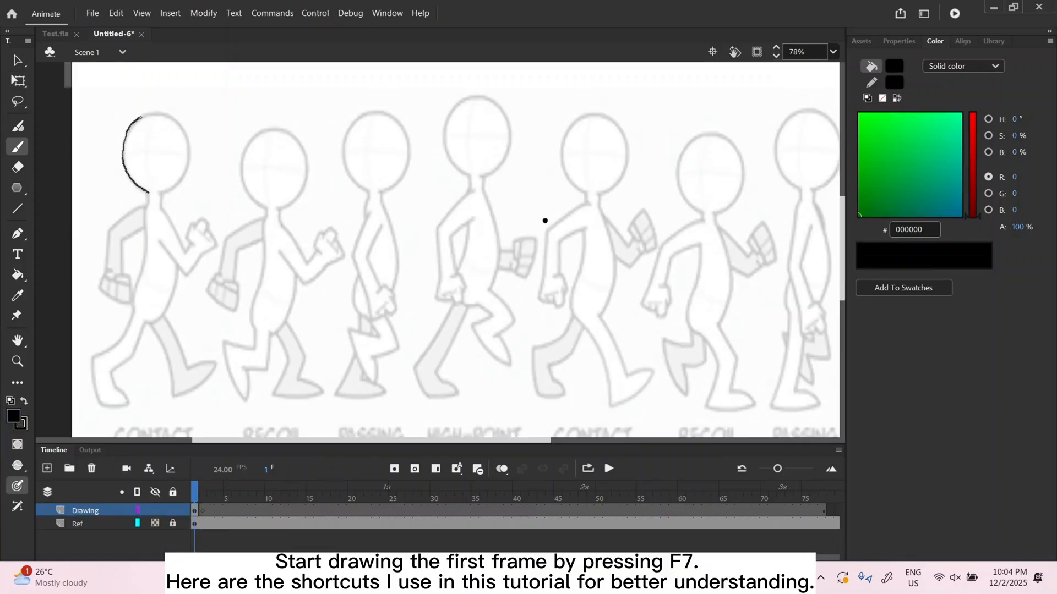
{"action": "left_click_drag", "start_coordinate": [173, 185], "coordinate": [160, 196]}
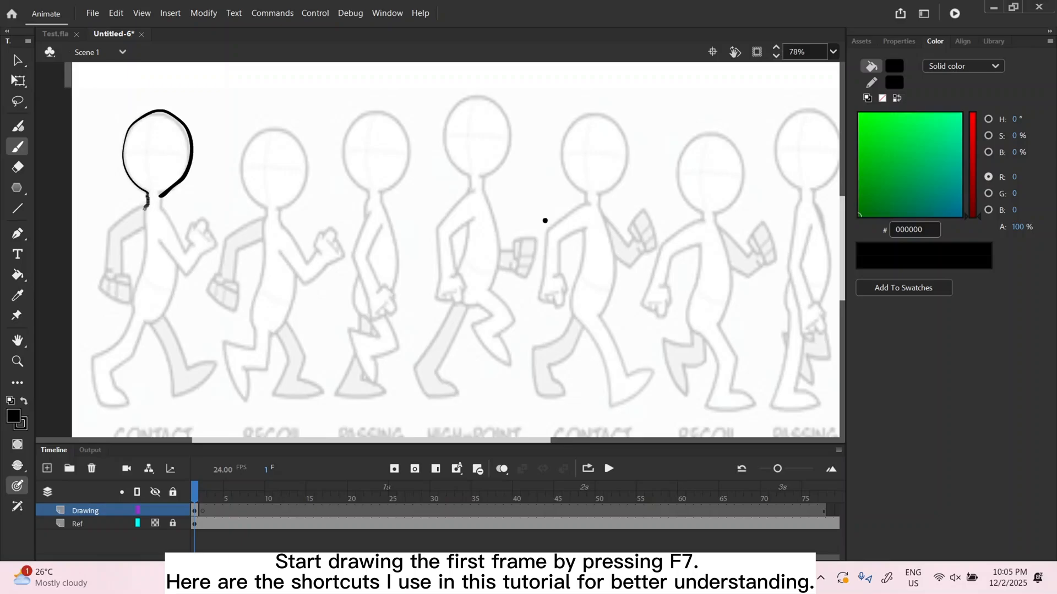
{"action": "left_click_drag", "start_coordinate": [142, 272], "coordinate": [132, 313]}
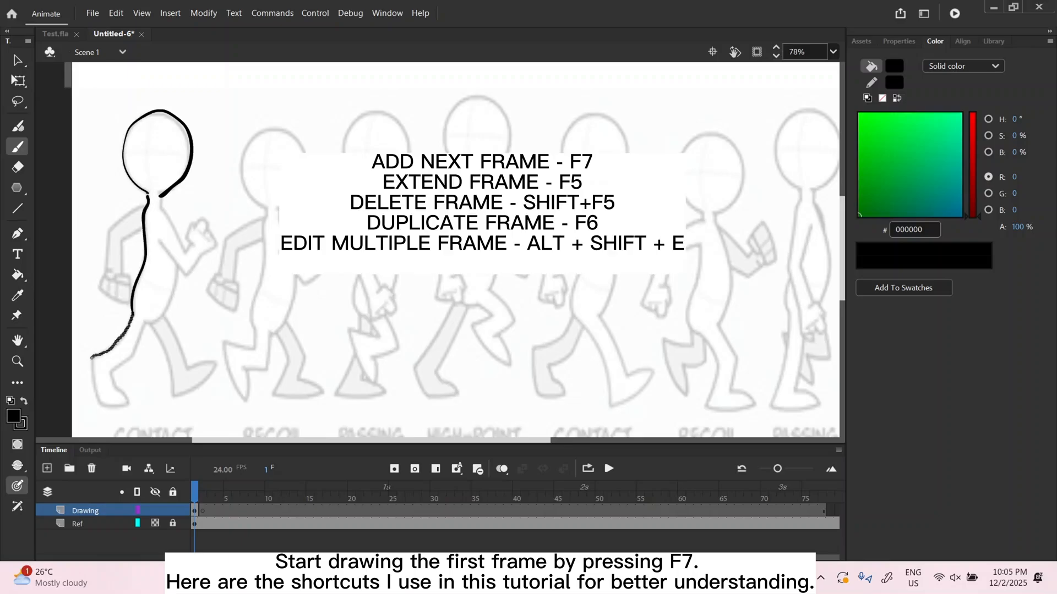
{"action": "left_click_drag", "start_coordinate": [100, 405], "coordinate": [102, 406]}
{"action": "mouse_move", "coordinate": [110, 371]}
{"action": "left_mouse_down"}
{"action": "mouse_move", "coordinate": [124, 404]}
{"action": "mouse_move", "coordinate": [137, 346]}
{"action": "mouse_move", "coordinate": [112, 369]}
{"action": "left_mouse_up"}
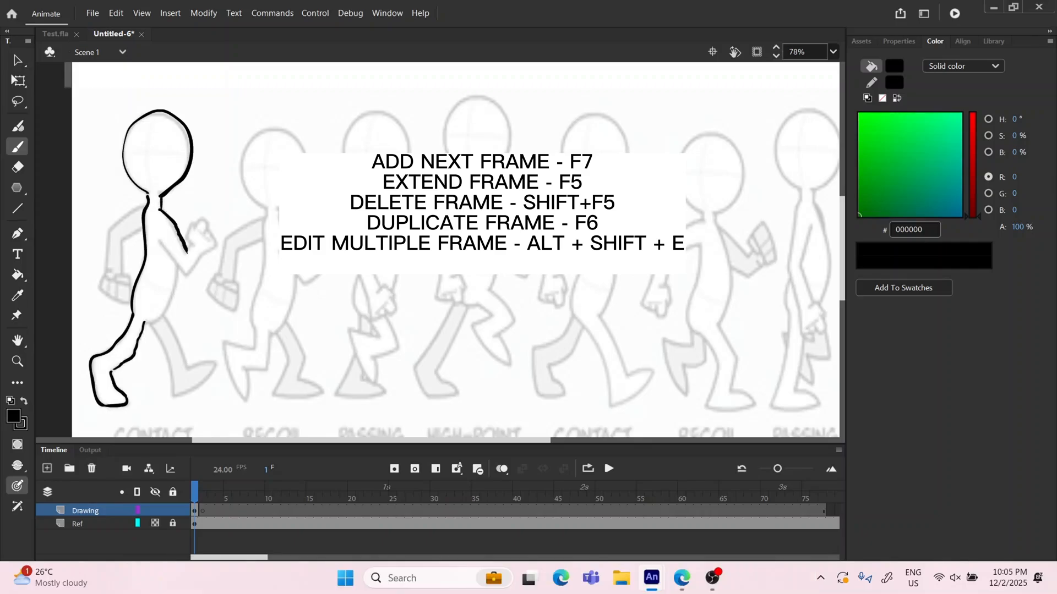
{"action": "left_click_drag", "start_coordinate": [190, 270], "coordinate": [205, 255]}
{"action": "mouse_move", "coordinate": [186, 253]}
{"action": "left_mouse_down"}
{"action": "mouse_move", "coordinate": [193, 224]}
{"action": "mouse_move", "coordinate": [204, 235]}
{"action": "left_mouse_up"}
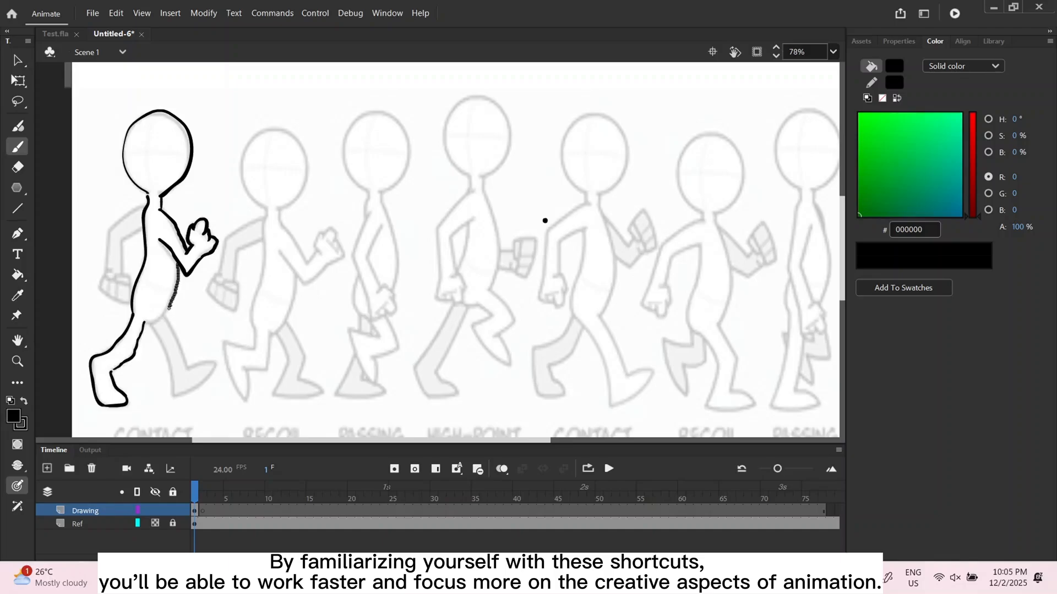
{"action": "mouse_move", "coordinate": [169, 309]}
{"action": "left_mouse_down"}
{"action": "mouse_move", "coordinate": [151, 320]}
{"action": "mouse_move", "coordinate": [173, 393]}
{"action": "mouse_move", "coordinate": [187, 364]}
{"action": "mouse_move", "coordinate": [212, 359]}
{"action": "left_mouse_up"}
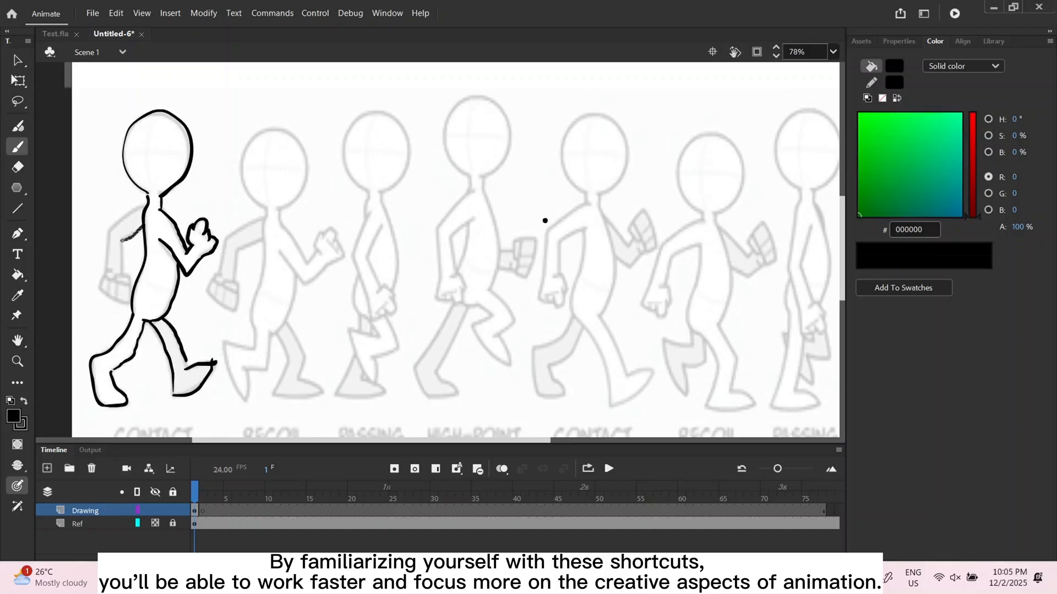
{"action": "mouse_move", "coordinate": [122, 241]}
{"action": "left_mouse_down"}
{"action": "mouse_move", "coordinate": [128, 216]}
{"action": "mouse_move", "coordinate": [109, 228]}
{"action": "mouse_move", "coordinate": [100, 284]}
{"action": "mouse_move", "coordinate": [130, 283]}
{"action": "left_mouse_up"}
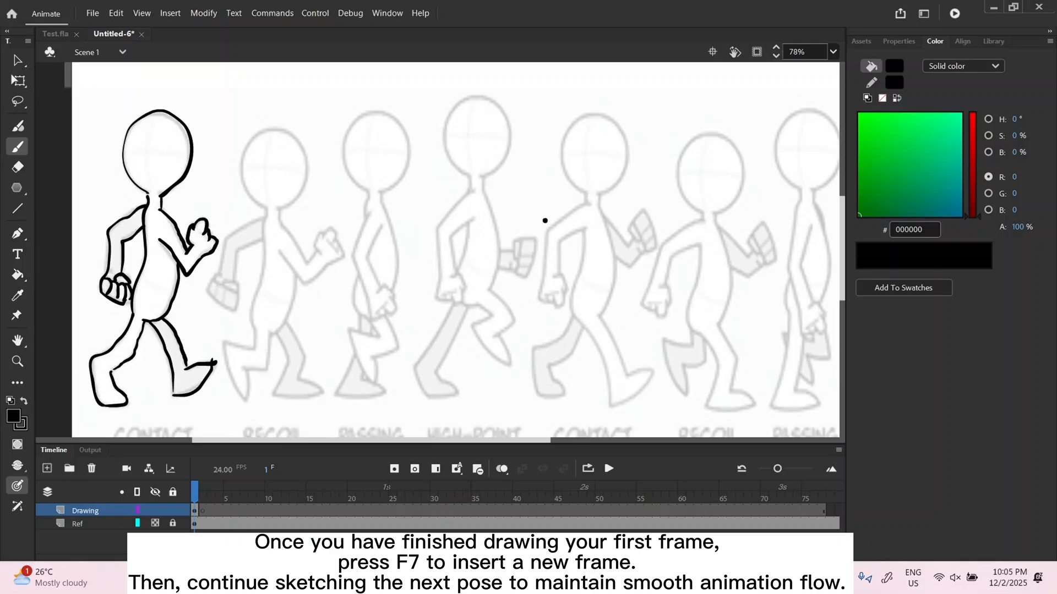
Step: Insert a blank keyframe at frame 2 of the Drawing layer and trace the first recoil pose
{"action": "key", "text": "F7"}
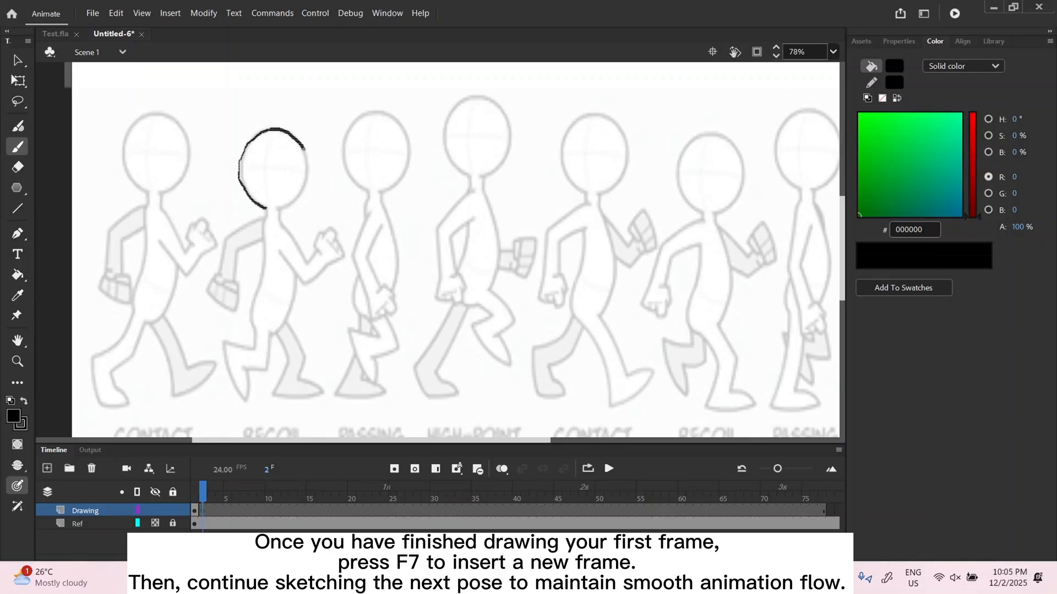
{"action": "left_click_drag", "start_coordinate": [288, 205], "coordinate": [275, 212]}
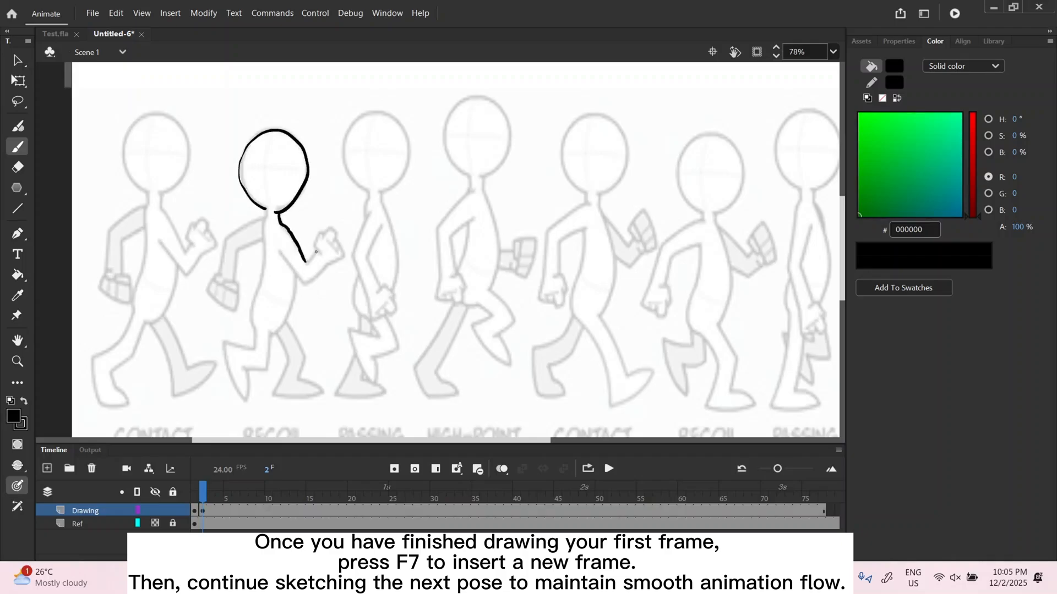
{"action": "left_click_drag", "start_coordinate": [332, 238], "coordinate": [337, 259]}
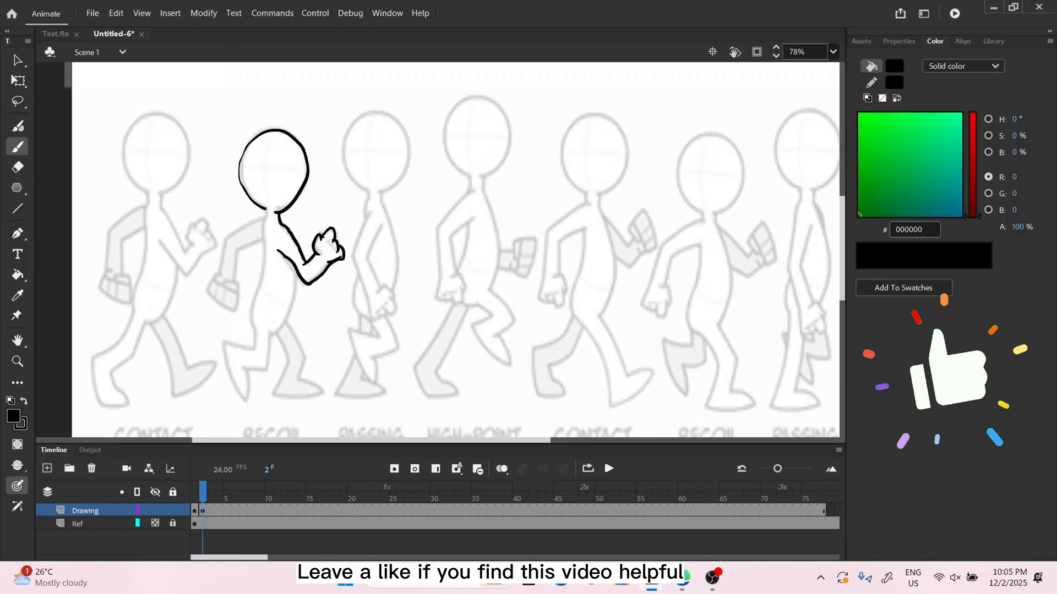
{"action": "left_click_drag", "start_coordinate": [297, 263], "coordinate": [275, 333]}
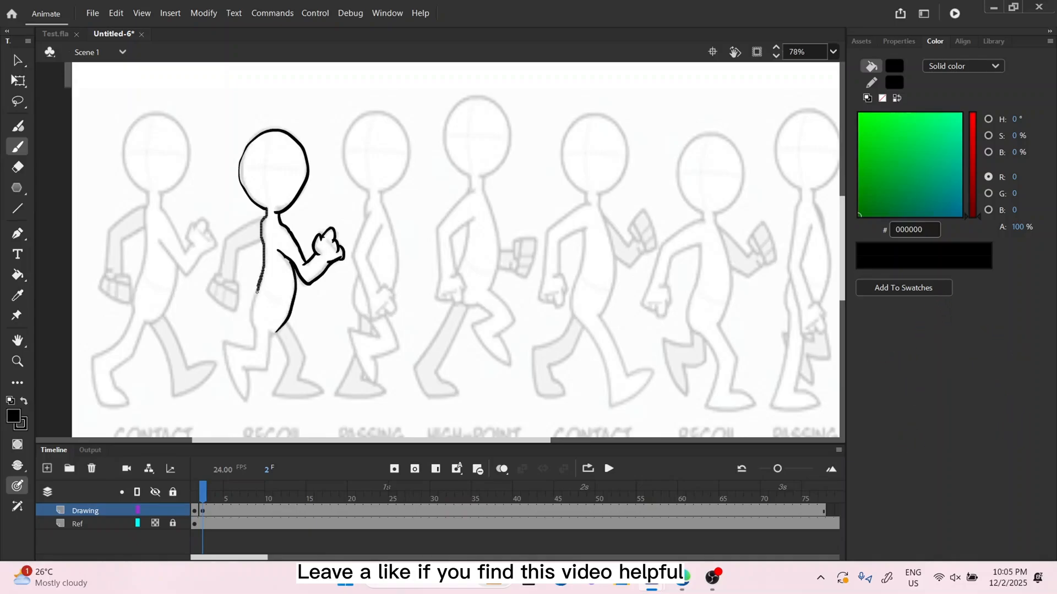
{"action": "left_click_drag", "start_coordinate": [256, 292], "coordinate": [266, 368]}
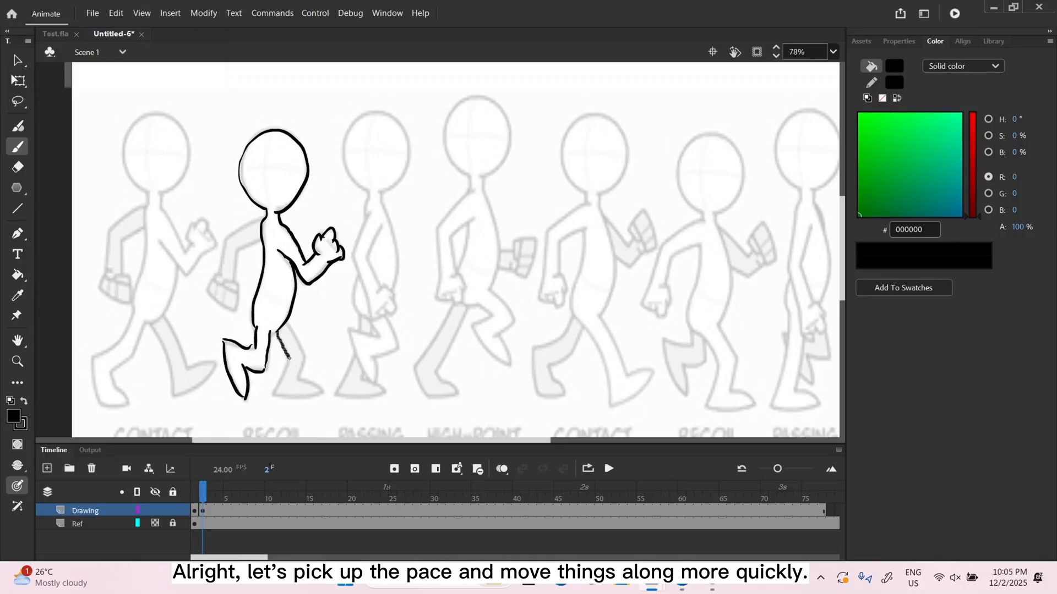
{"action": "mouse_move", "coordinate": [290, 359]}
{"action": "left_mouse_down"}
{"action": "mouse_move", "coordinate": [275, 394]}
{"action": "mouse_move", "coordinate": [321, 392]}
{"action": "left_mouse_up"}
Step: Insert a blank keyframe at frame 3 and trace the first passing pose
{"action": "key", "text": "F7"}
{"action": "left_click_drag", "start_coordinate": [370, 192], "coordinate": [384, 192]}
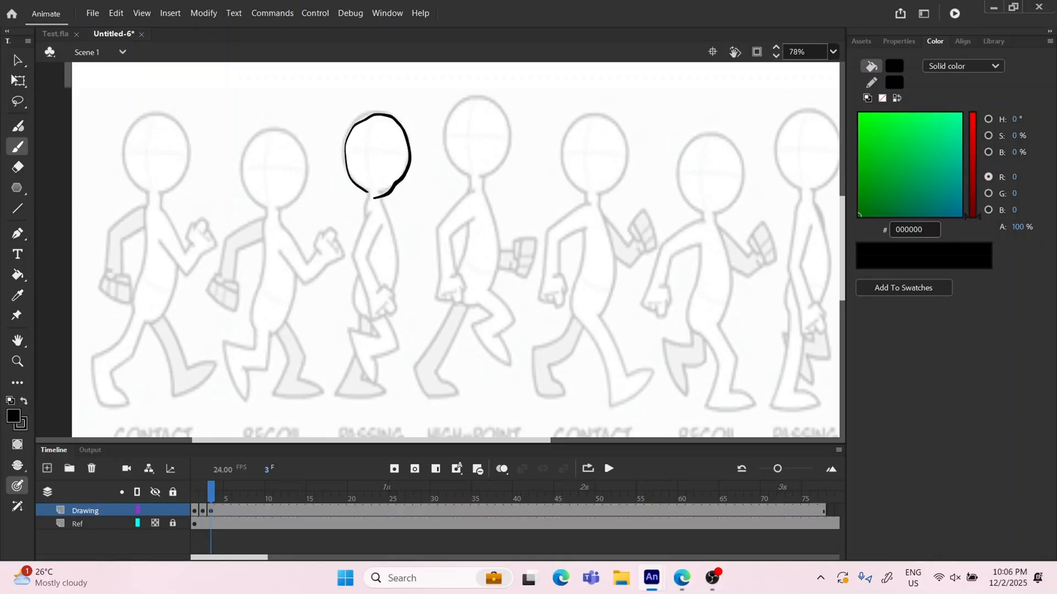
{"action": "left_click_drag", "start_coordinate": [350, 330], "coordinate": [374, 381]}
Step: Add blank keyframes at frames 4 and 5 and trace the first high-point pose and the second contact pose on them
{"action": "key", "text": "F7"}
{"action": "left_click_drag", "start_coordinate": [456, 306], "coordinate": [423, 383]}
{"action": "key", "text": "F7"}
{"action": "left_click_drag", "start_coordinate": [558, 242], "coordinate": [560, 273]}
{"action": "left_click_drag", "start_coordinate": [583, 316], "coordinate": [611, 391]}
Step: Add blank keyframes at frames 6 to 8 and trace the second recoil, passing and high-point poses on them
{"action": "key", "text": "F7"}
{"action": "left_click_drag", "start_coordinate": [309, 184], "coordinate": [330, 213]}
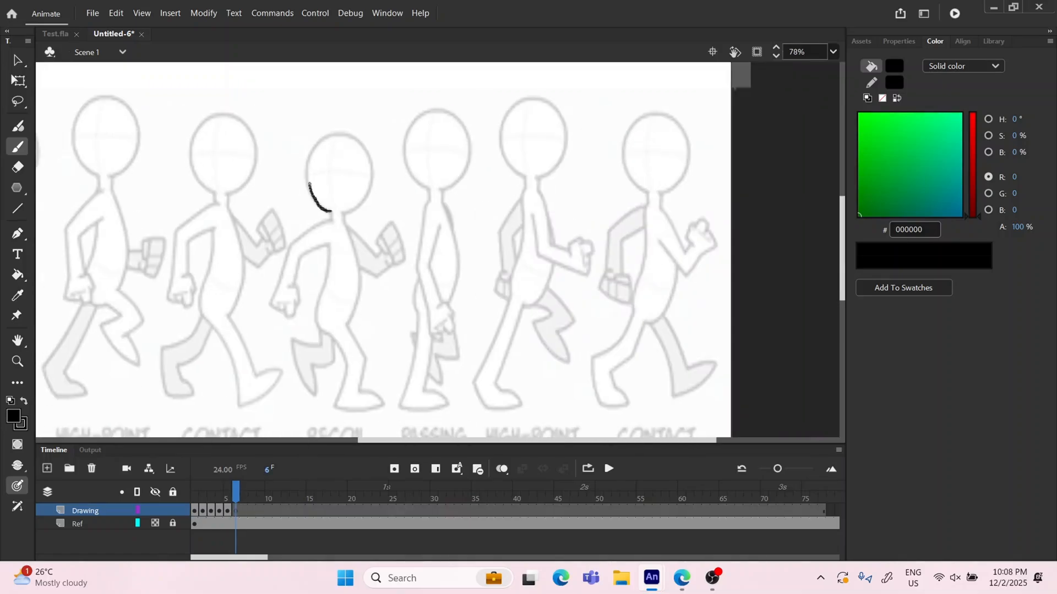
{"action": "left_click_drag", "start_coordinate": [428, 312], "coordinate": [455, 384]}
{"action": "key", "text": "F7"}
{"action": "left_click_drag", "start_coordinate": [486, 265], "coordinate": [502, 325]}
{"action": "key", "text": "F7"}
{"action": "left_click_drag", "start_coordinate": [579, 235], "coordinate": [615, 283]}
Step: Insert a blank keyframe at frame 9 and trace the final contact pose
{"action": "key", "text": "F7"}
{"action": "left_click_drag", "start_coordinate": [672, 160], "coordinate": [688, 386]}
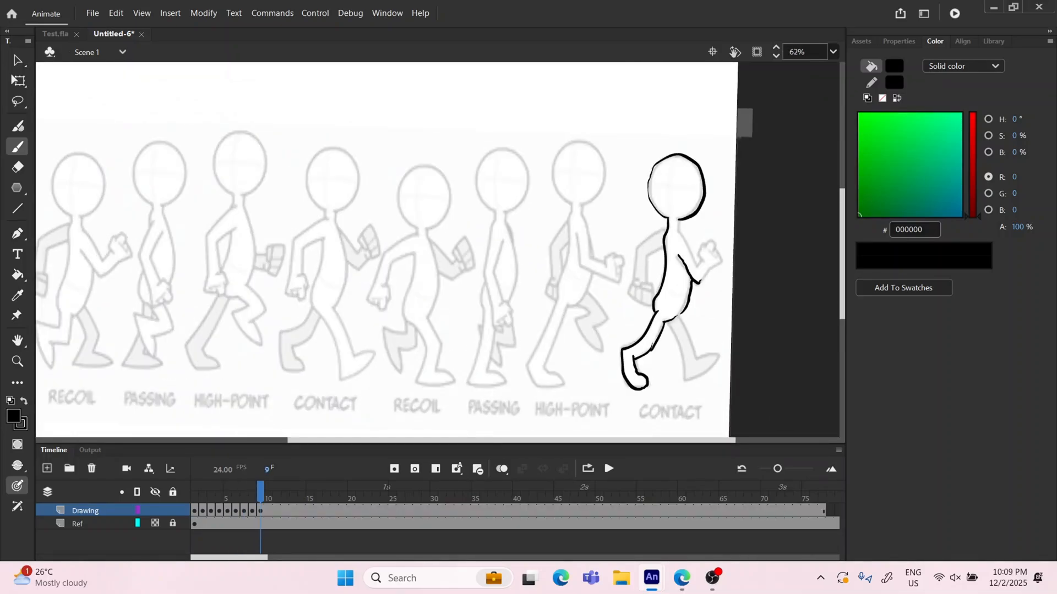
{"action": "left_click_drag", "start_coordinate": [688, 231], "coordinate": [716, 374]}
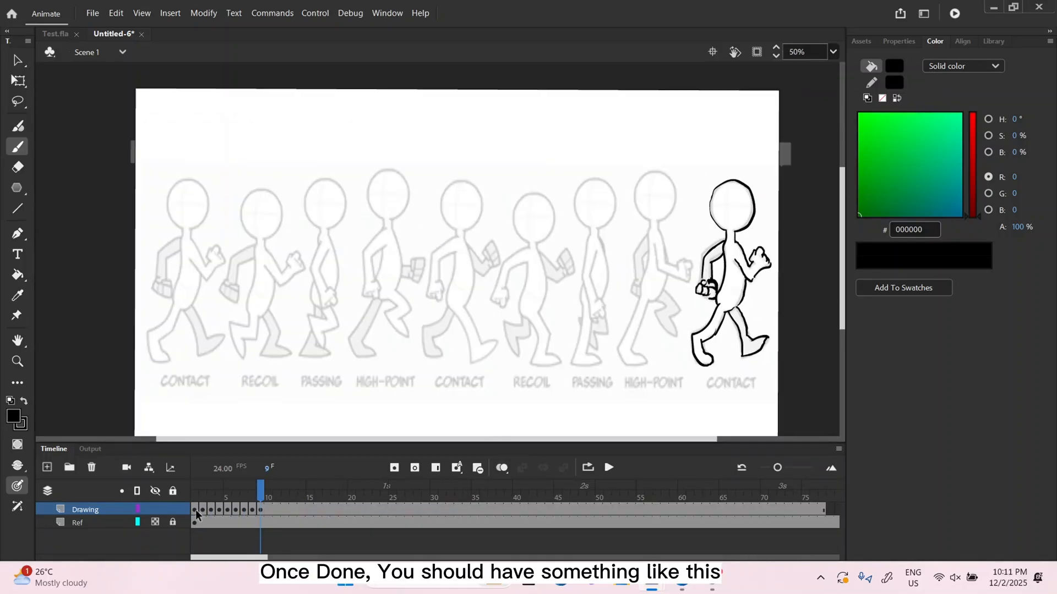
Step: Play the traced walk animation from frame 1
{"action": "left_click", "coordinate": [196, 517]}
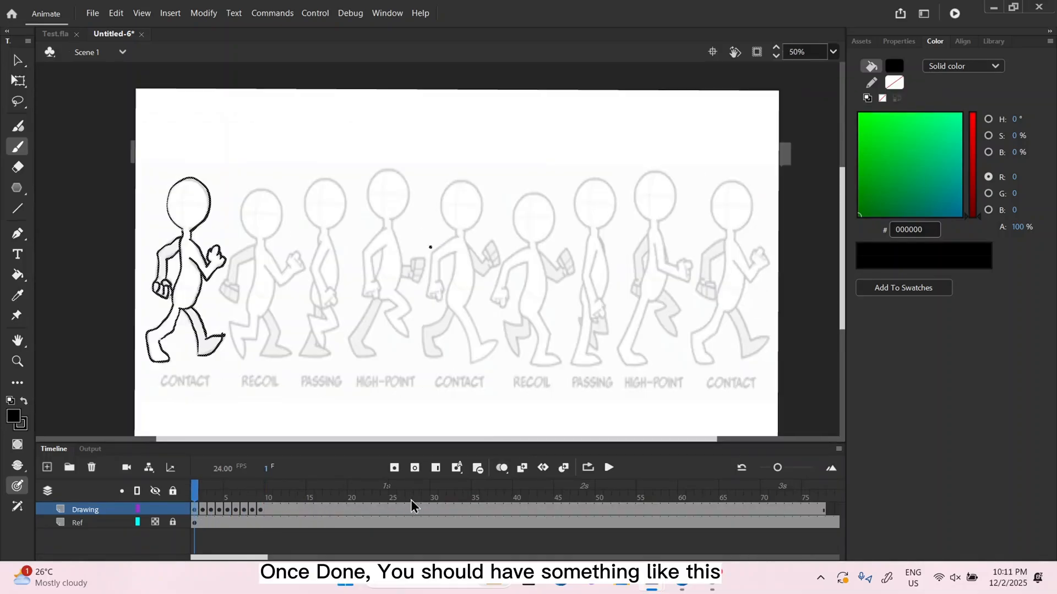
{"action": "left_click", "coordinate": [609, 468]}
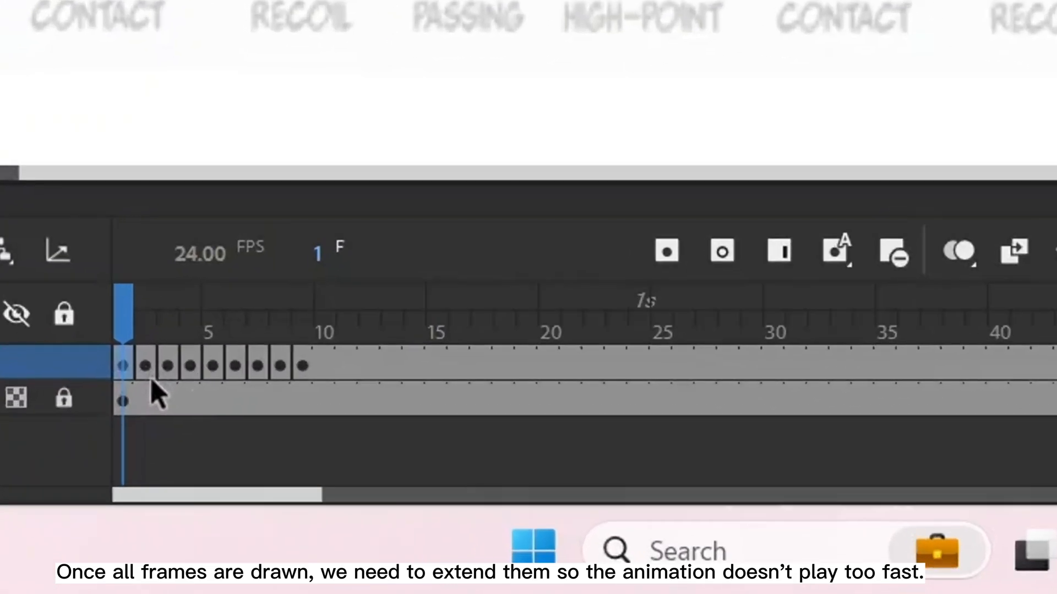
Step: Extend the first three drawings on the Drawing layer by two frames each
{"action": "key", "text": "F5"}
{"action": "key", "text": "F5"}
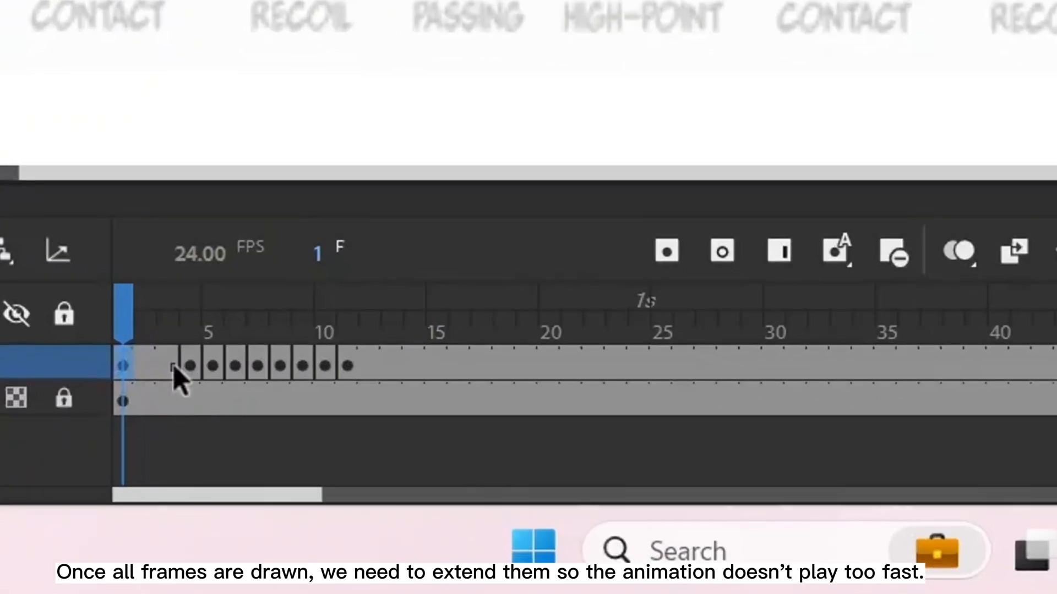
{"action": "left_click", "coordinate": [190, 366]}
{"action": "key", "text": "F5"}
{"action": "key", "text": "F5"}
{"action": "left_click", "coordinate": [258, 370]}
{"action": "key", "text": "F5"}
{"action": "key", "text": "F5"}
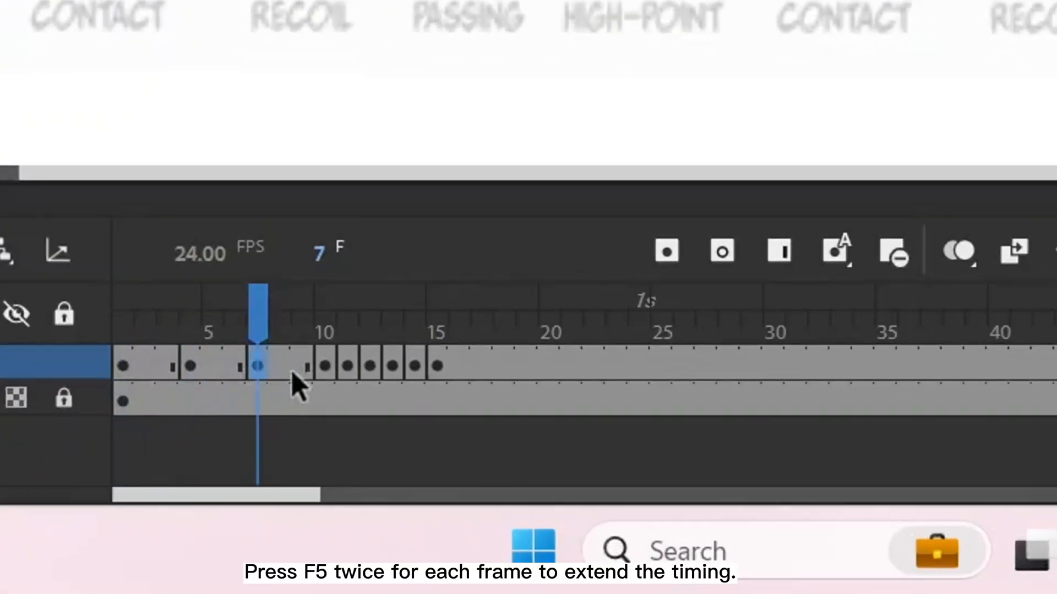
Step: Extend the fourth, fifth and sixth drawings, at frames 10, 13 and 16, by two frames each
{"action": "left_click", "coordinate": [325, 367]}
{"action": "key", "text": "F5"}
{"action": "key", "text": "F5"}
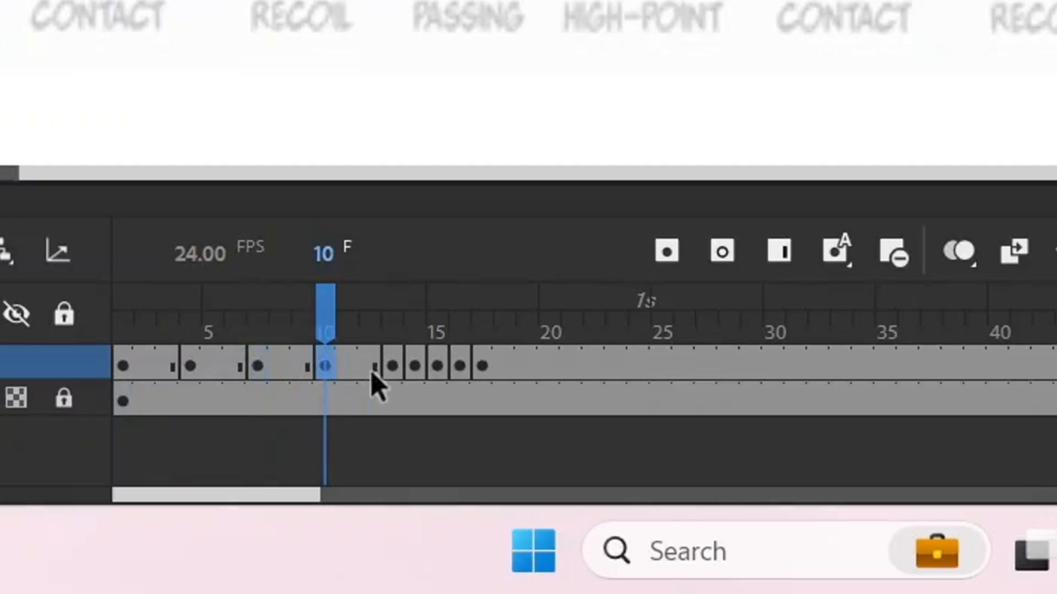
{"action": "left_click", "coordinate": [392, 367]}
{"action": "key", "text": "F5"}
{"action": "key", "text": "F5"}
{"action": "left_click", "coordinate": [460, 368]}
{"action": "key", "text": "F5"}
{"action": "key", "text": "F5"}
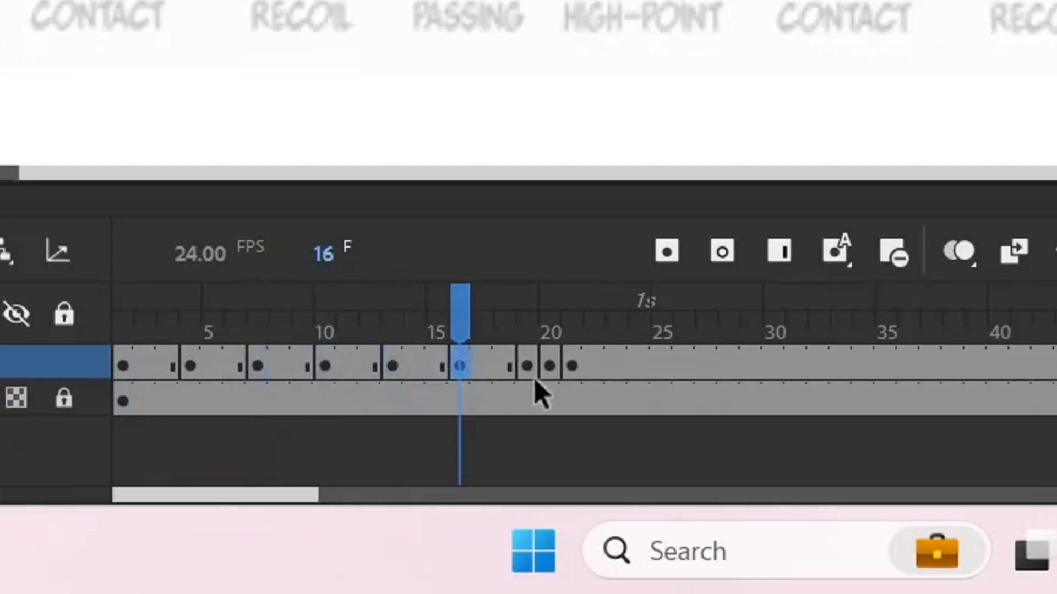
Step: Extend the seventh and eighth drawings, at frames 19 and 22, by two frames each
{"action": "left_click", "coordinate": [528, 369]}
{"action": "key", "text": "F5"}
{"action": "key", "text": "F5"}
{"action": "left_click", "coordinate": [594, 368]}
{"action": "key", "text": "F5"}
{"action": "key", "text": "F5"}
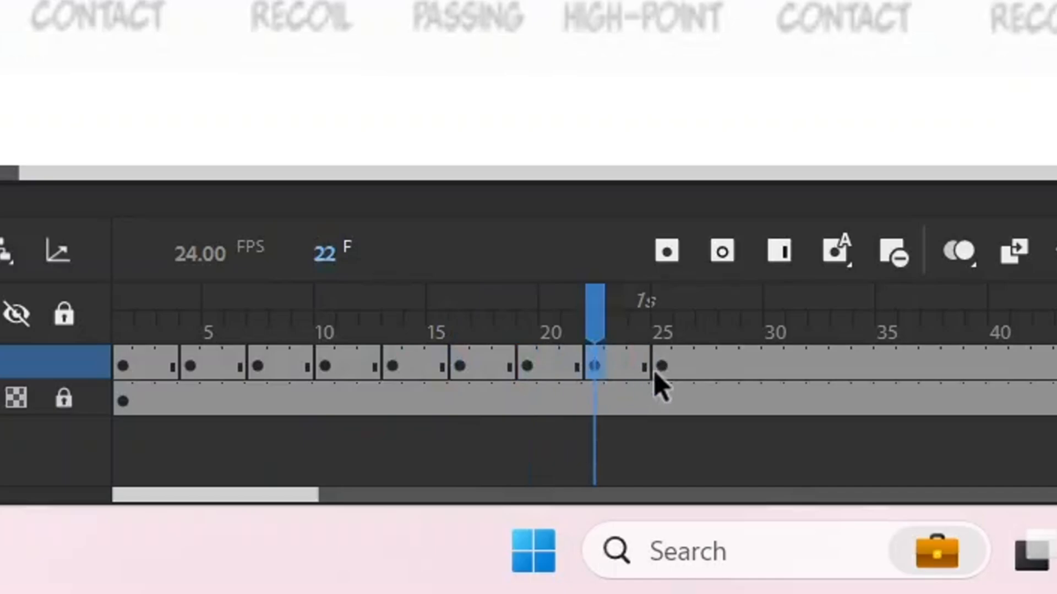
Step: Scrub the playhead between frames 1 and 25 to check the timing of the extended walk
{"action": "left_click", "coordinate": [661, 368]}
{"action": "left_click_drag", "start_coordinate": [663, 315], "coordinate": [93, 316]}
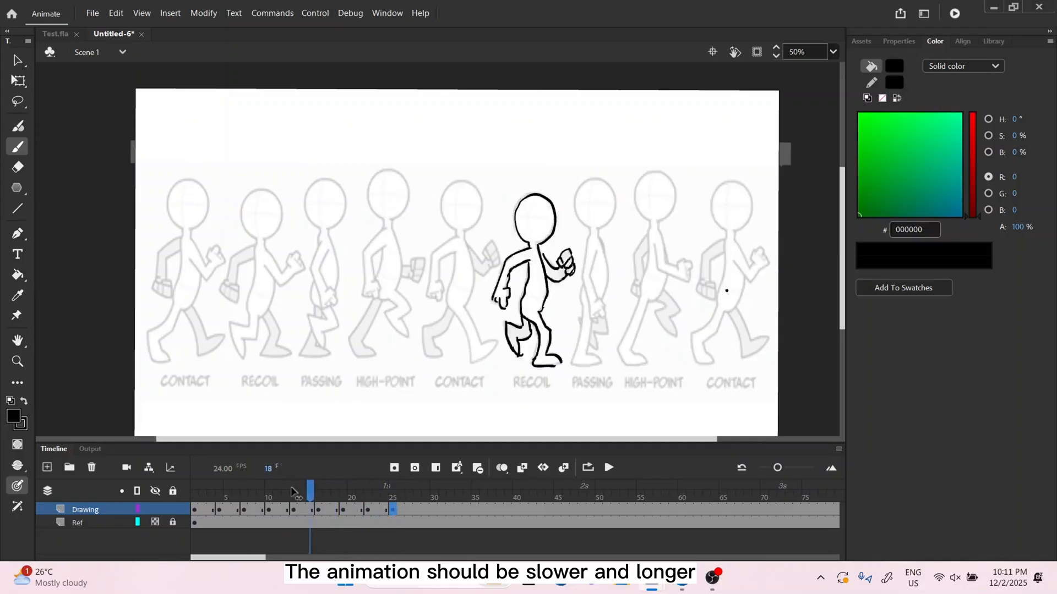
{"action": "left_click_drag", "start_coordinate": [185, 497], "coordinate": [393, 492]}
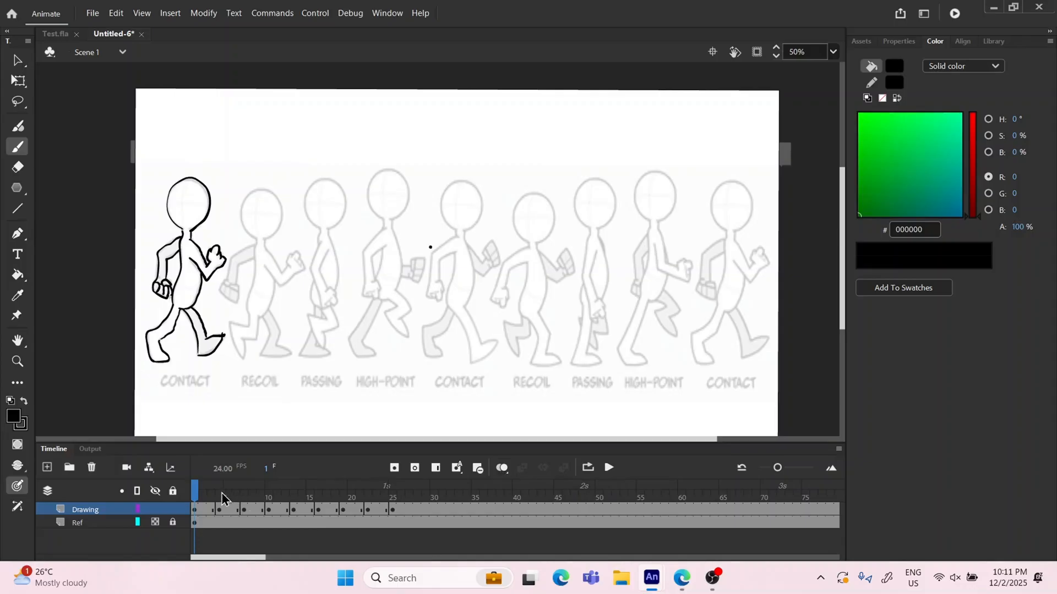
Step: Select frames 1 to 27 on the Drawing layer, turn on onion skinning and return the playhead to frame 1
{"action": "left_click", "coordinate": [197, 511]}
{"action": "left_click_drag", "start_coordinate": [197, 508], "coordinate": [410, 509]}
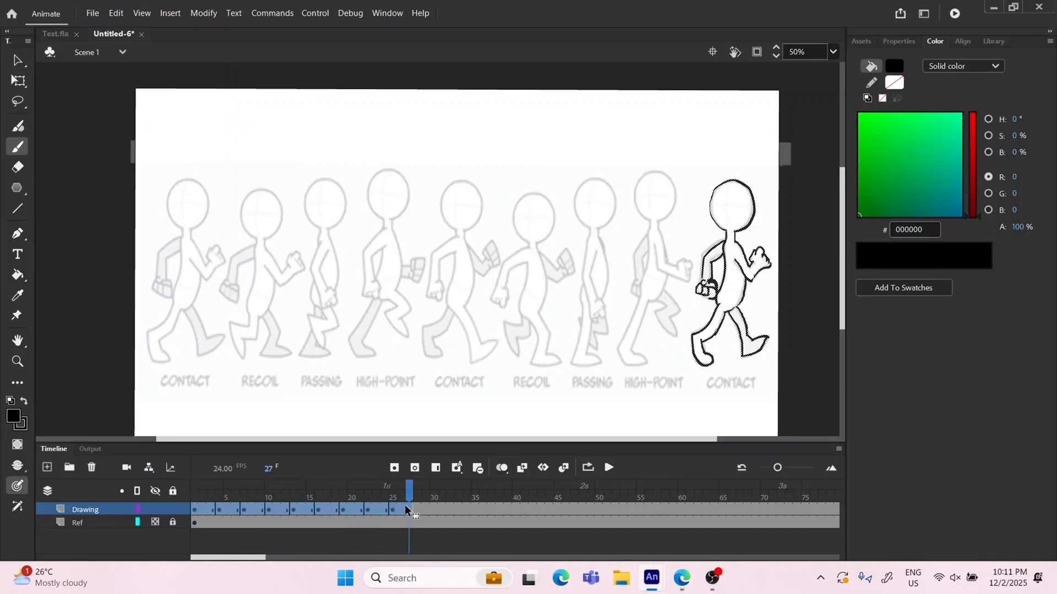
{"action": "left_click", "coordinate": [502, 469]}
{"action": "left_click_drag", "start_coordinate": [383, 496], "coordinate": [194, 493]}
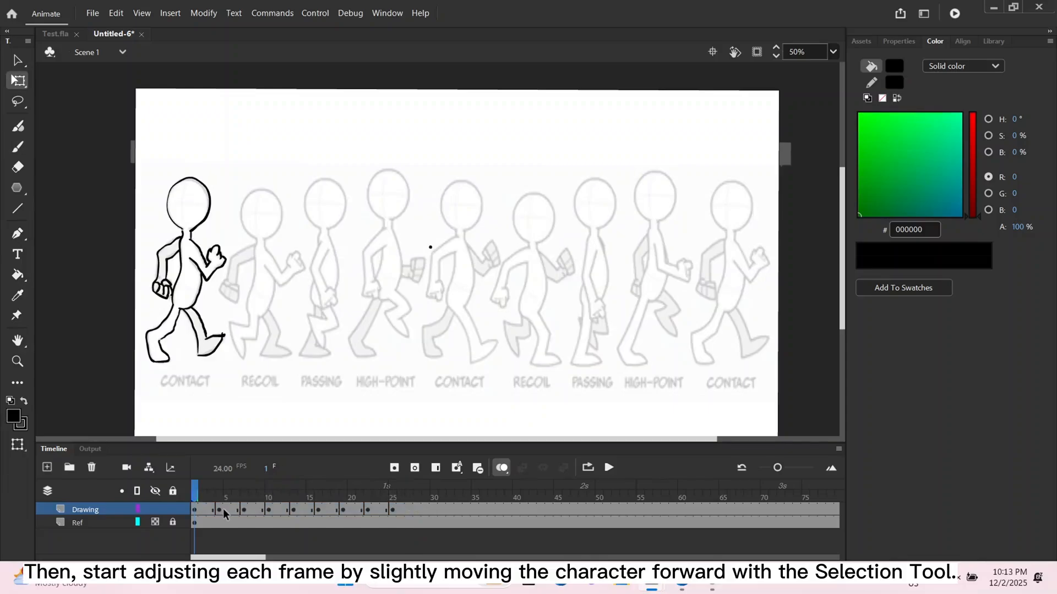
Step: Move the recoil drawing at frame 5 and the passing drawing at frame 8 back so each overlaps slightly ahead of the previous pose
{"action": "left_click", "coordinate": [225, 510]}
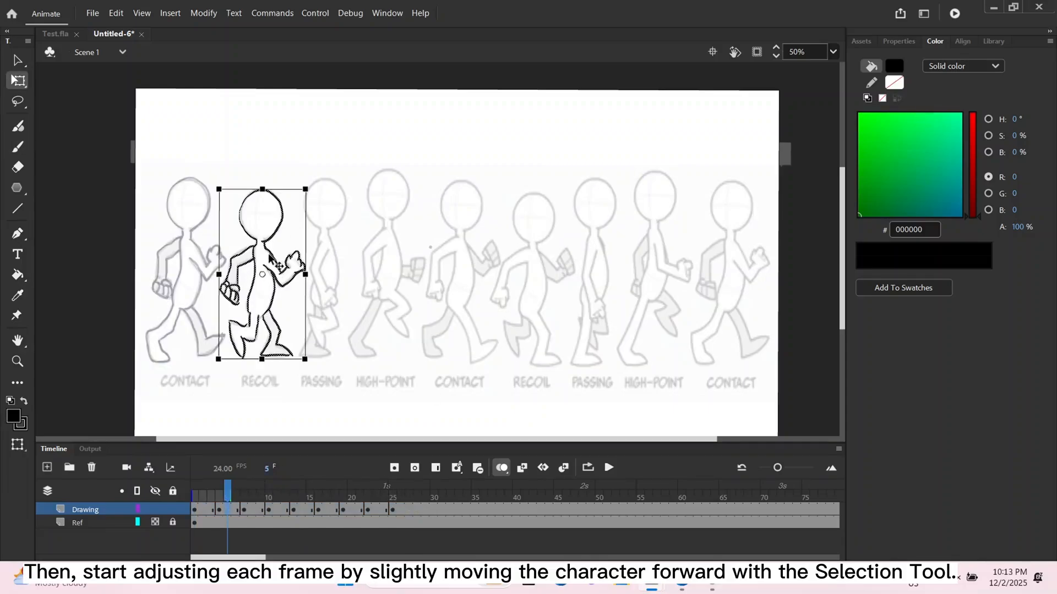
{"action": "left_click_drag", "start_coordinate": [269, 255], "coordinate": [227, 252]}
{"action": "left_click_drag", "start_coordinate": [218, 255], "coordinate": [212, 253]}
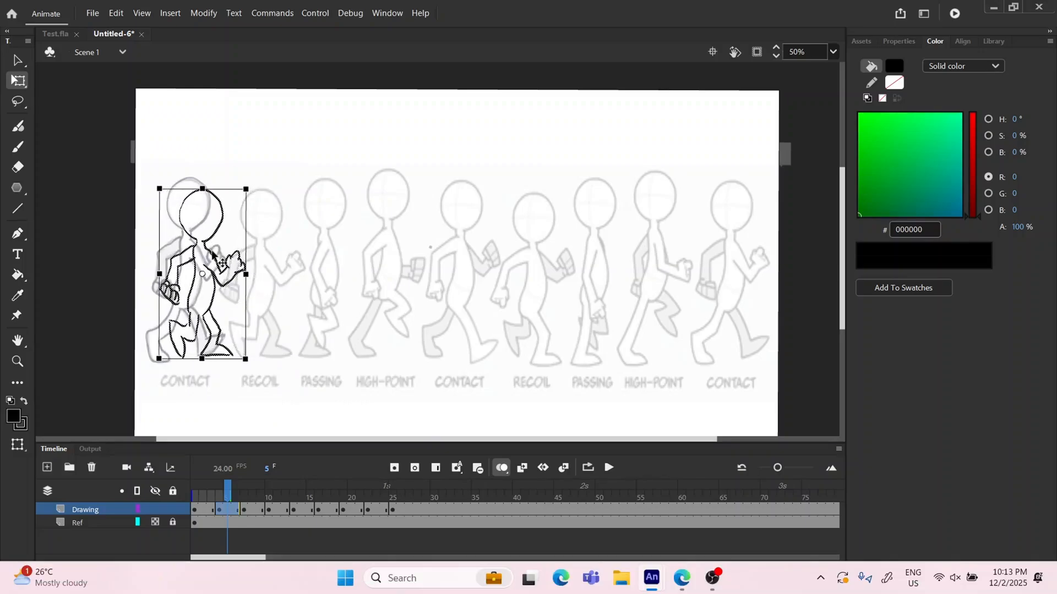
{"action": "left_click", "coordinate": [252, 510]}
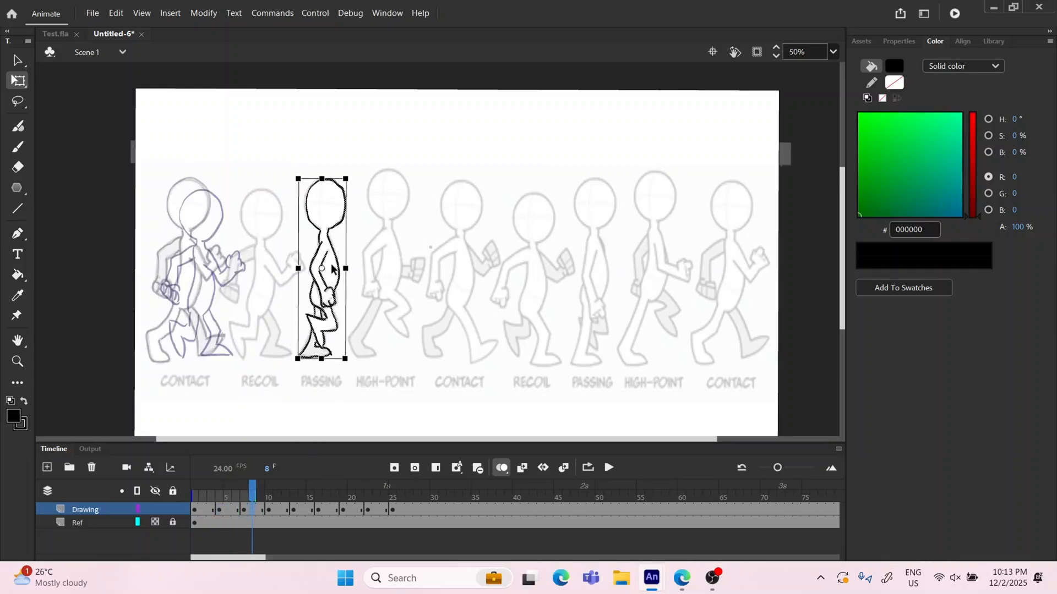
{"action": "left_click_drag", "start_coordinate": [337, 257], "coordinate": [227, 256]}
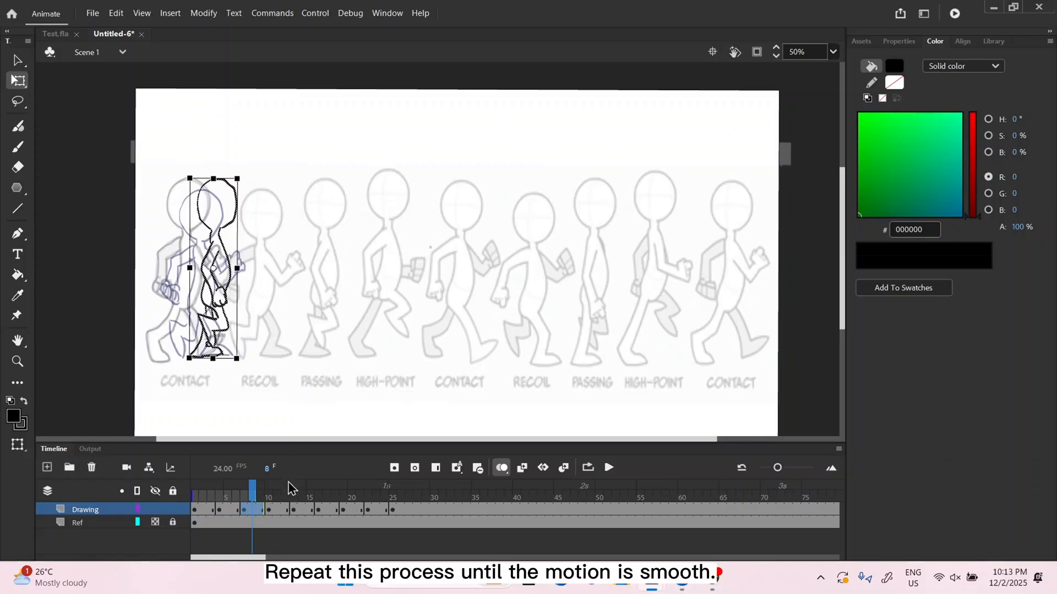
Step: Move the high-point, second contact and second recoil drawings at frames 11, 13 and 17 back to sit slightly ahead of their previous poses
{"action": "left_click", "coordinate": [277, 508]}
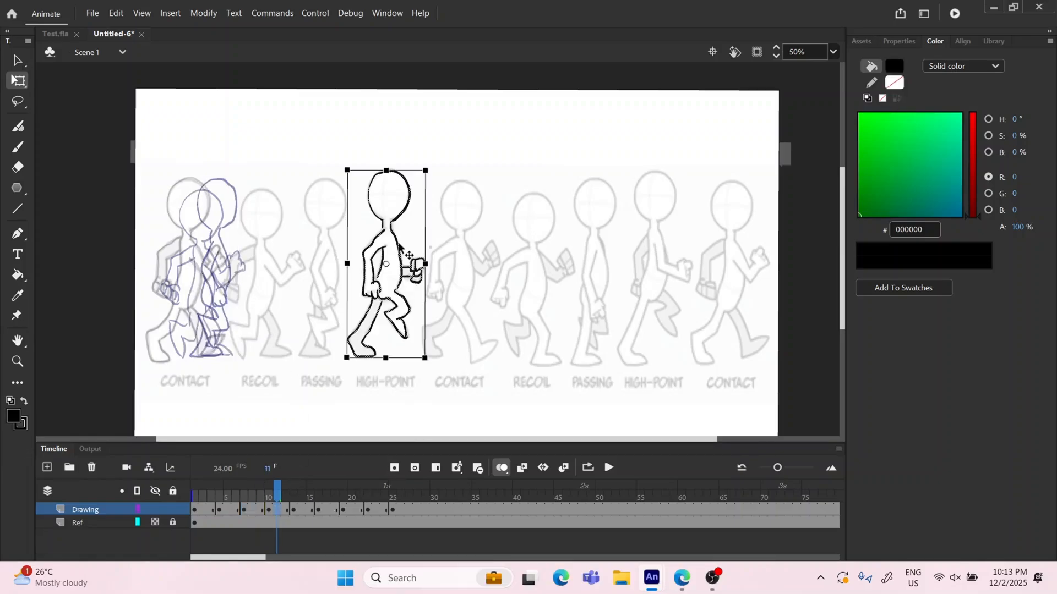
{"action": "left_click_drag", "start_coordinate": [401, 250], "coordinate": [242, 248]}
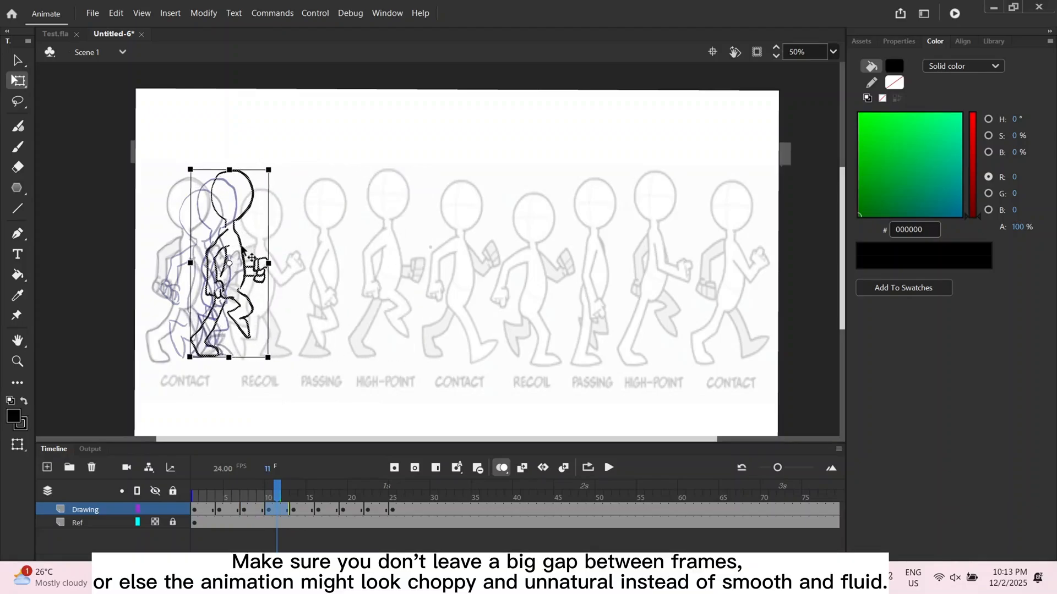
{"action": "left_click", "coordinate": [296, 511]}
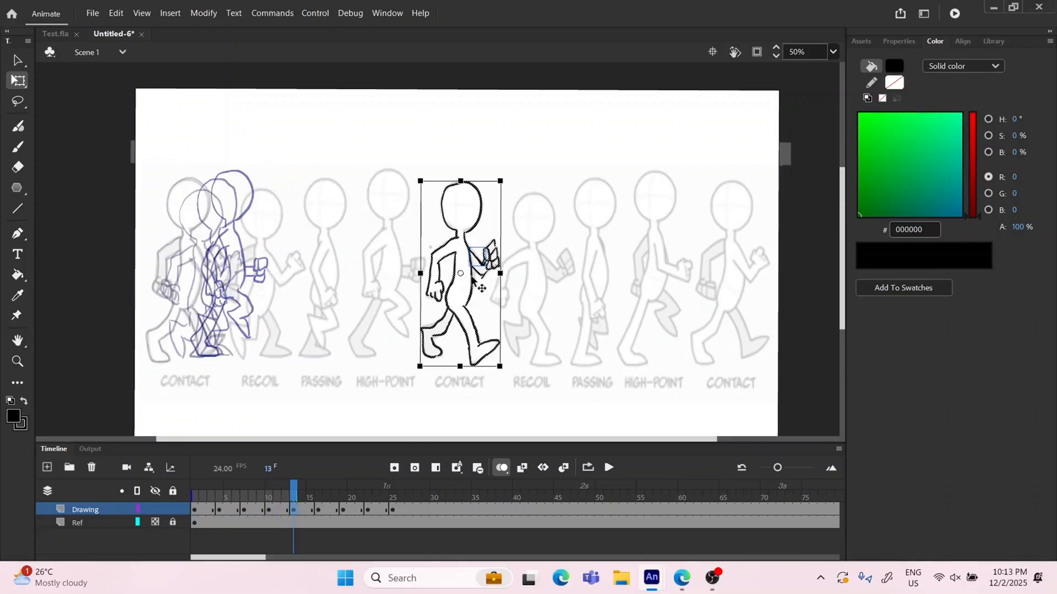
{"action": "left_click_drag", "start_coordinate": [472, 279], "coordinate": [262, 276]}
{"action": "left_click", "coordinate": [326, 510]}
{"action": "left_click_drag", "start_coordinate": [545, 290], "coordinate": [299, 290]}
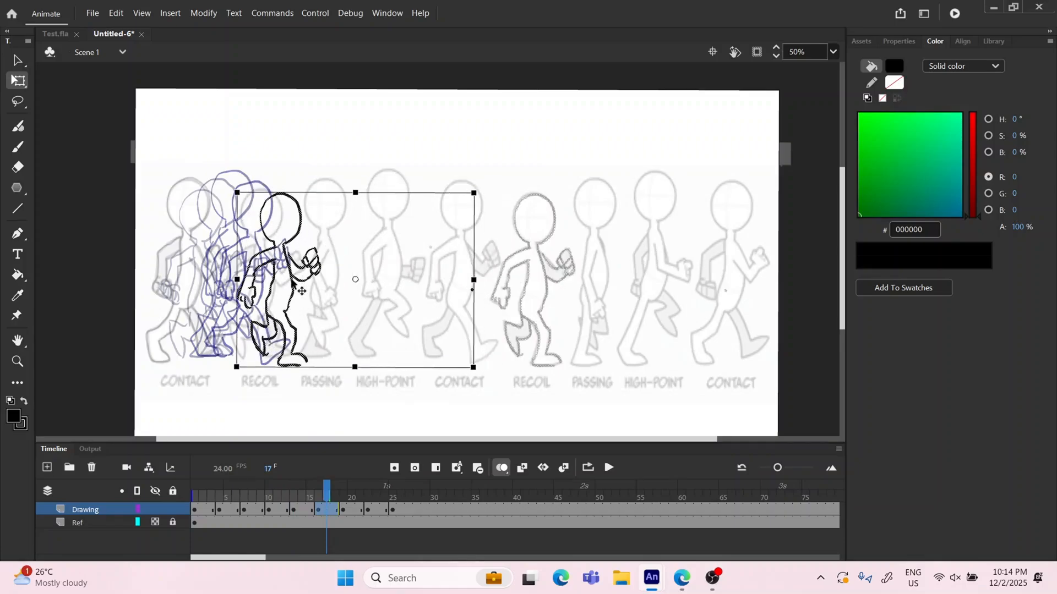
Step: Select the whole second passing drawing at frame 20 and move it back to sit slightly ahead of the second recoil pose
{"action": "left_click", "coordinate": [351, 510]}
{"action": "left_click_drag", "start_coordinate": [604, 253], "coordinate": [439, 252]}
{"action": "key", "text": "ctrl+z"}
{"action": "left_click_drag", "start_coordinate": [545, 164], "coordinate": [655, 382]}
{"action": "left_click_drag", "start_coordinate": [595, 247], "coordinate": [303, 247]}
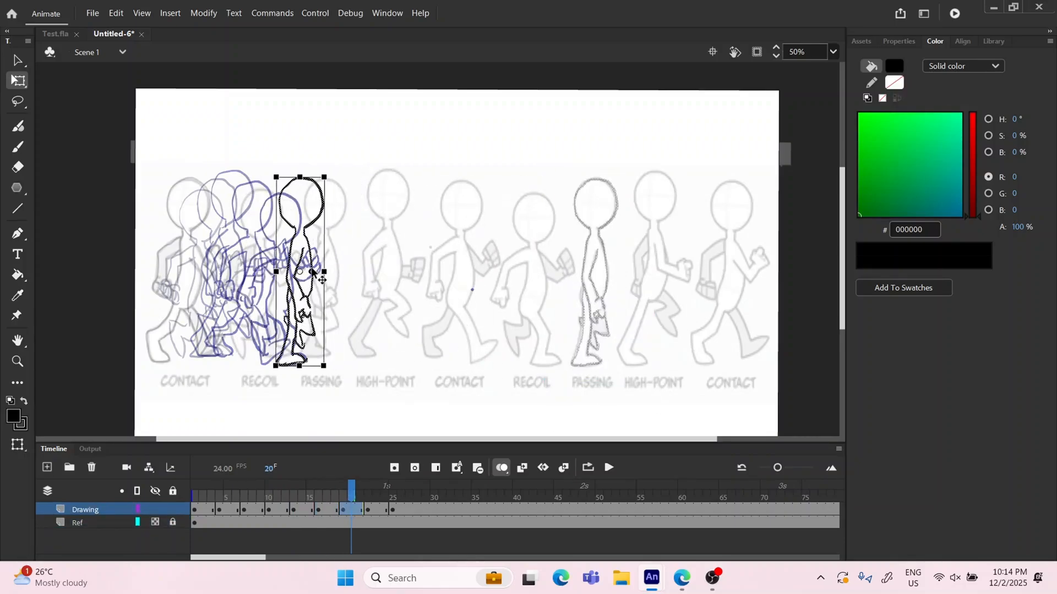
Step: Move the second high-point drawing and the final contact drawing at frame 25 back so each sits slightly ahead of the previous pose
{"action": "left_click", "coordinate": [376, 511]}
{"action": "left_click_drag", "start_coordinate": [672, 211], "coordinate": [485, 210]}
{"action": "left_click_drag", "start_coordinate": [331, 209], "coordinate": [337, 209]}
{"action": "left_click", "coordinate": [392, 510]}
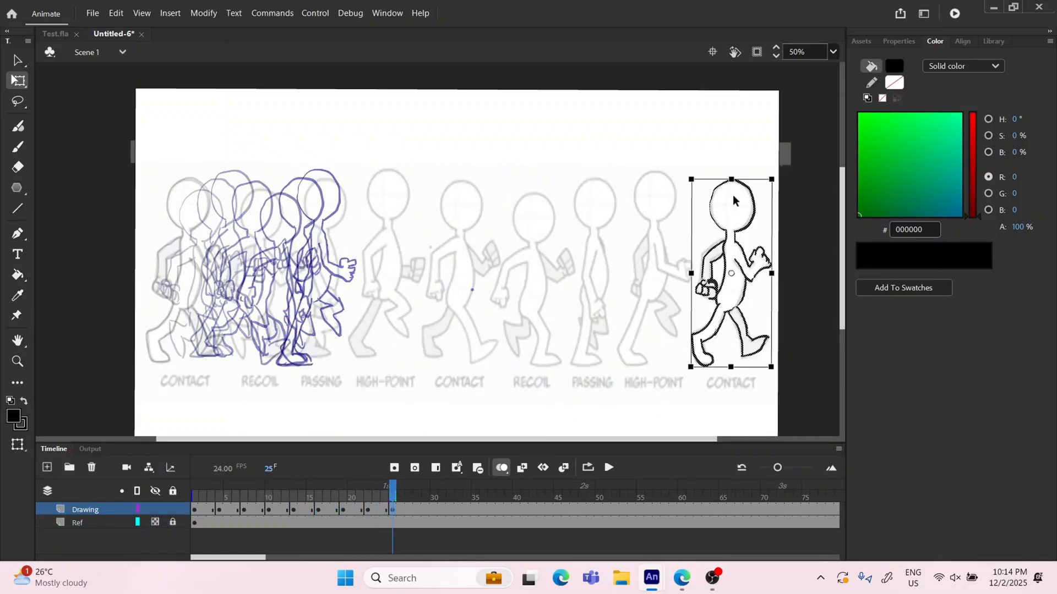
{"action": "left_click_drag", "start_coordinate": [753, 199], "coordinate": [353, 197]}
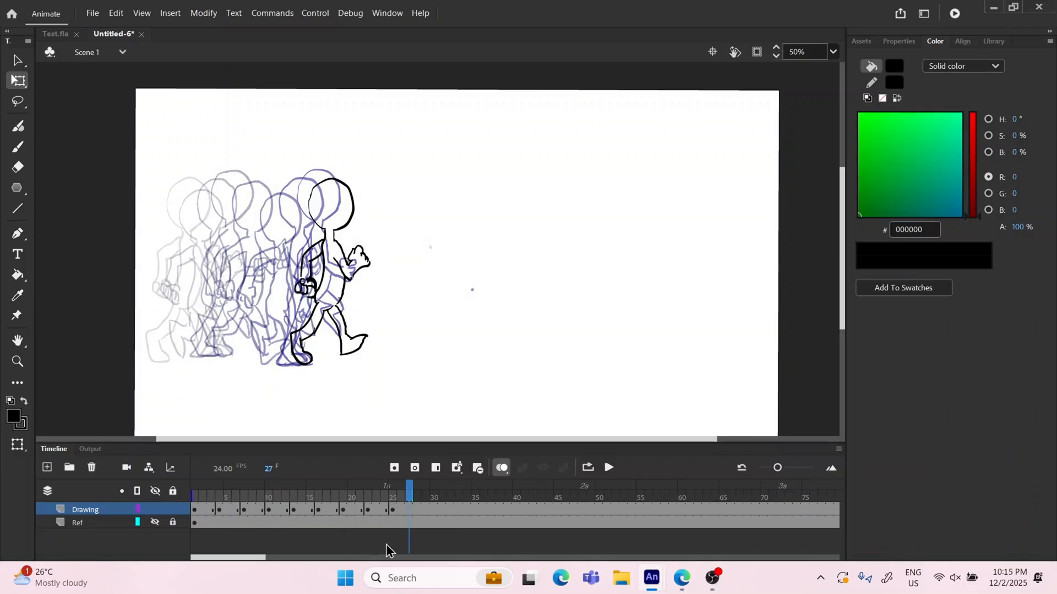
Step: Copy the Drawing layer's frames from the second pose through frame 27 and paste them at frame 28
{"action": "left_click_drag", "start_coordinate": [226, 515], "coordinate": [410, 513]}
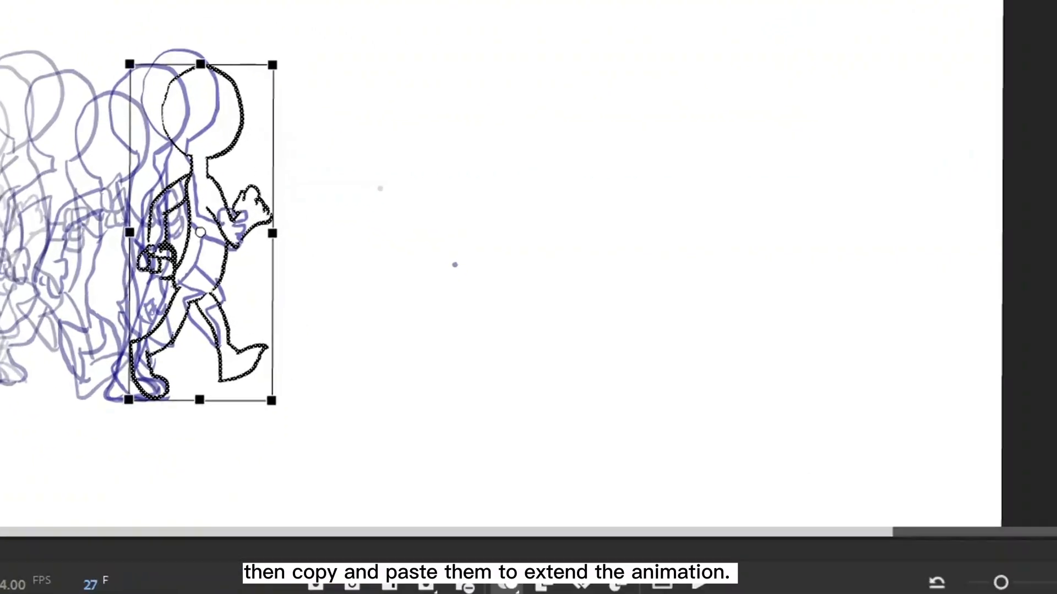
{"action": "right_click", "coordinate": [412, 508]}
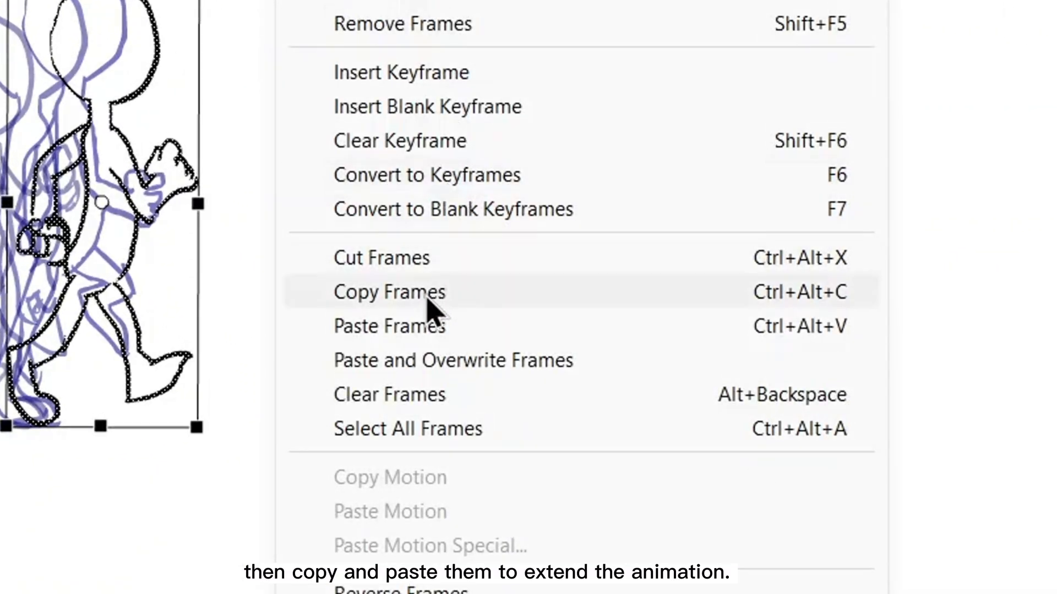
{"action": "left_click", "coordinate": [429, 301]}
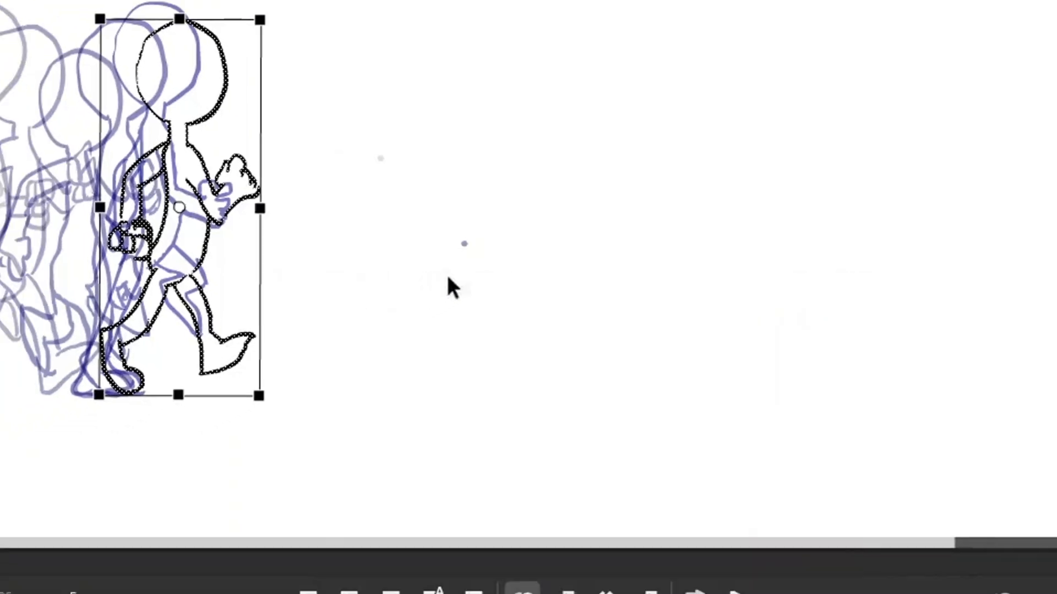
{"action": "left_click", "coordinate": [424, 533]}
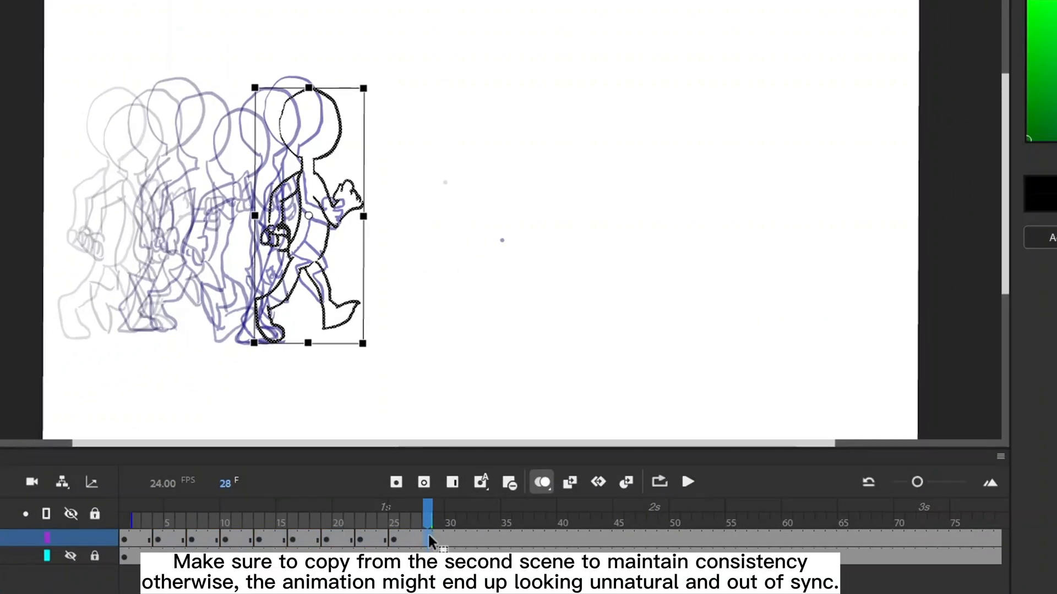
{"action": "right_click", "coordinate": [427, 532]}
{"action": "left_click", "coordinate": [521, 319]}
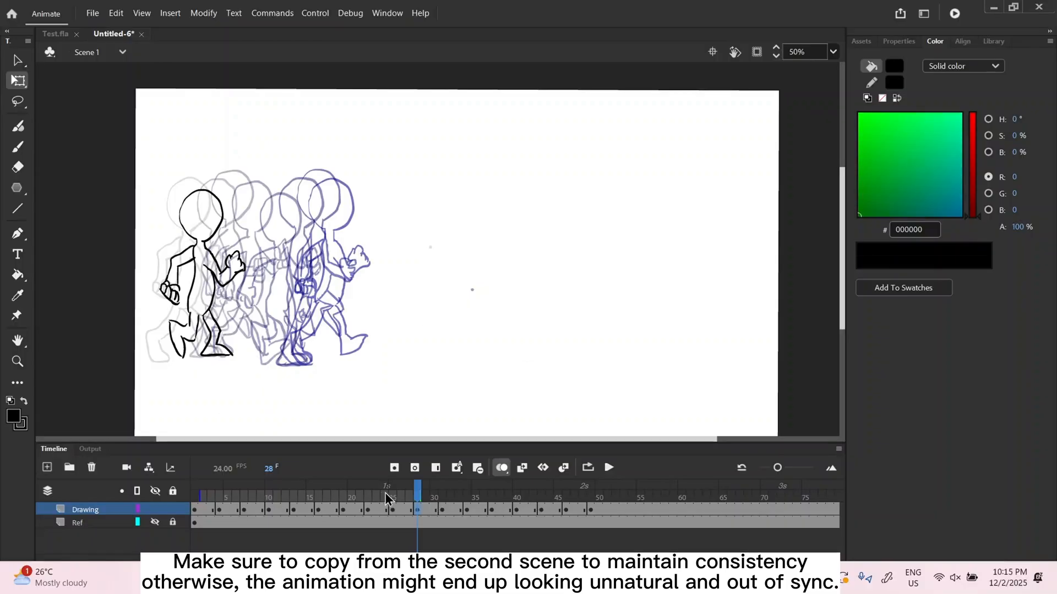
Step: Turn on Edit Multiple Frames for frames 28 to 54 of the Drawing layer and shift all their drawings forward to continue the first walk
{"action": "left_click_drag", "start_coordinate": [417, 495], "coordinate": [624, 496]}
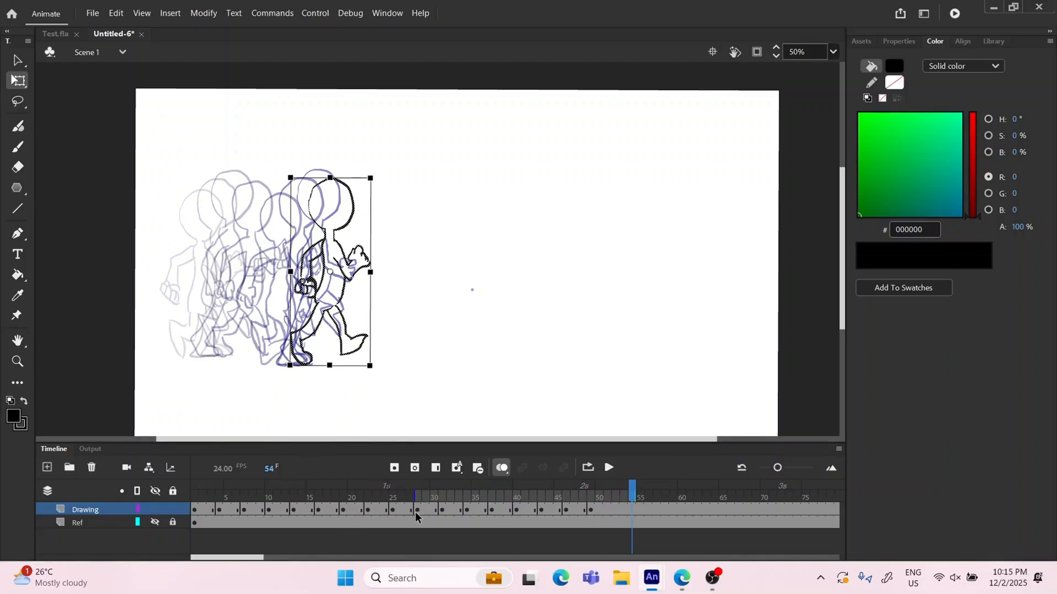
{"action": "left_click_drag", "start_coordinate": [416, 512], "coordinate": [632, 510]}
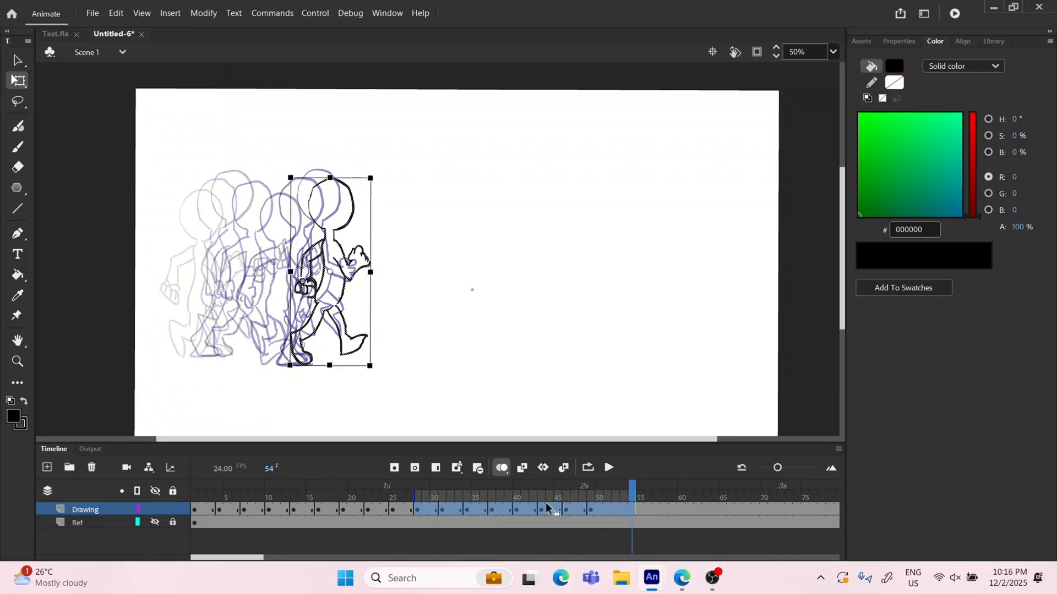
{"action": "left_click", "coordinate": [502, 469]}
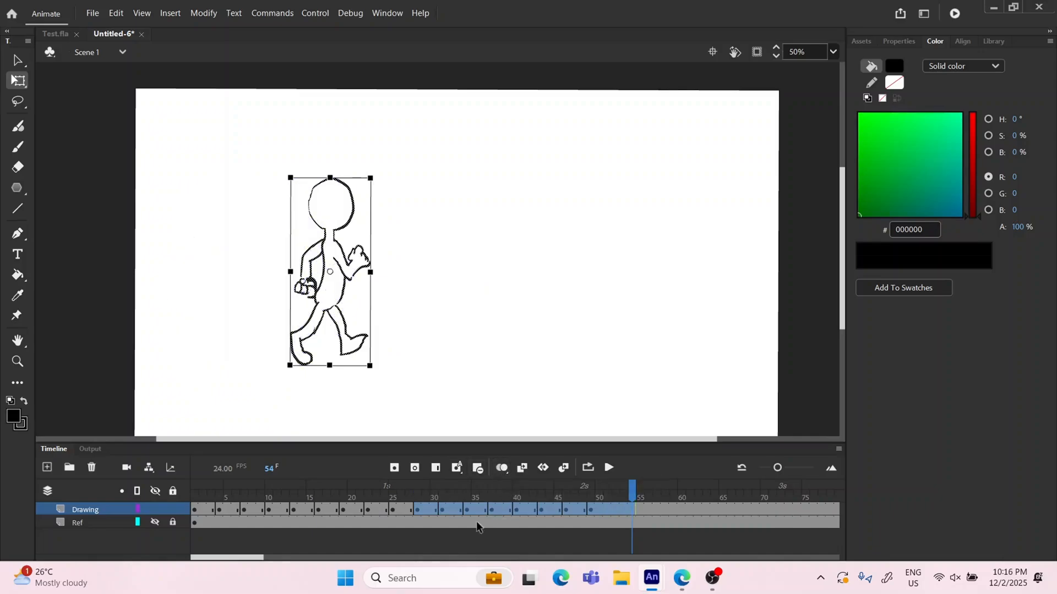
{"action": "left_click", "coordinate": [502, 468]}
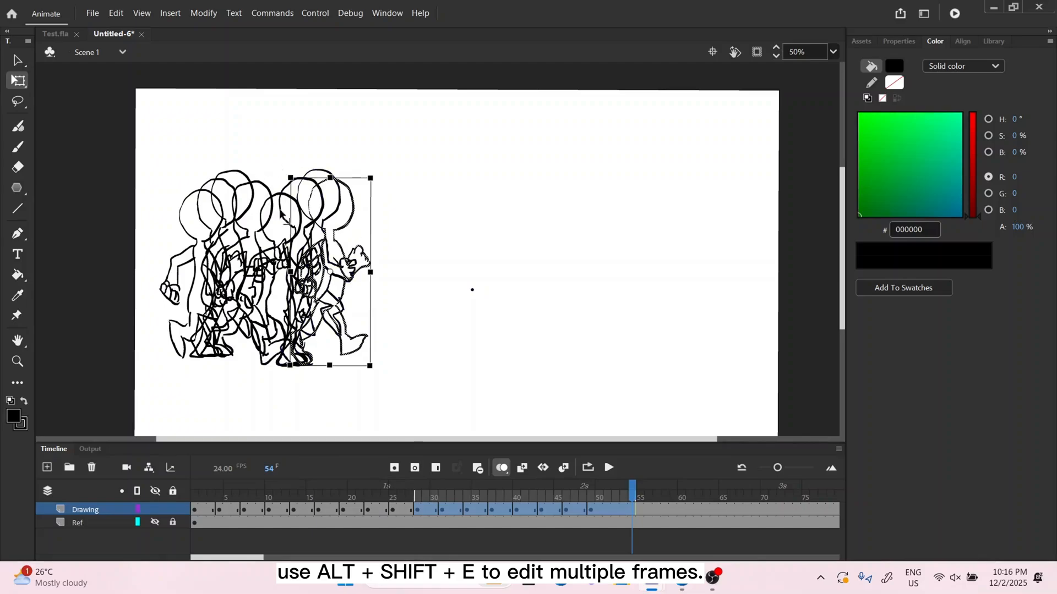
{"action": "left_click_drag", "start_coordinate": [141, 152], "coordinate": [456, 435]}
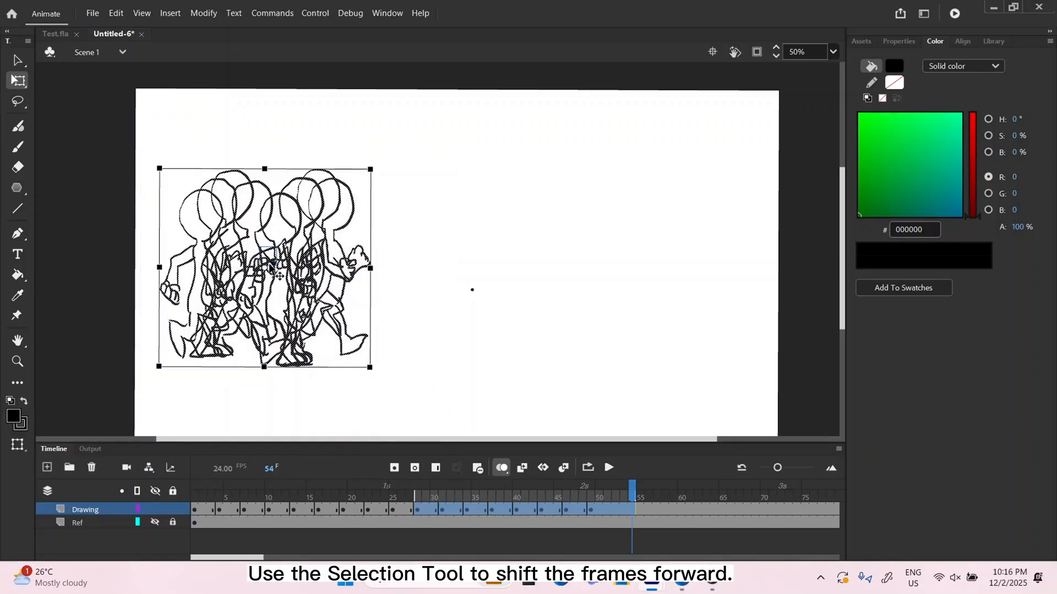
{"action": "left_click_drag", "start_coordinate": [270, 267], "coordinate": [404, 271]}
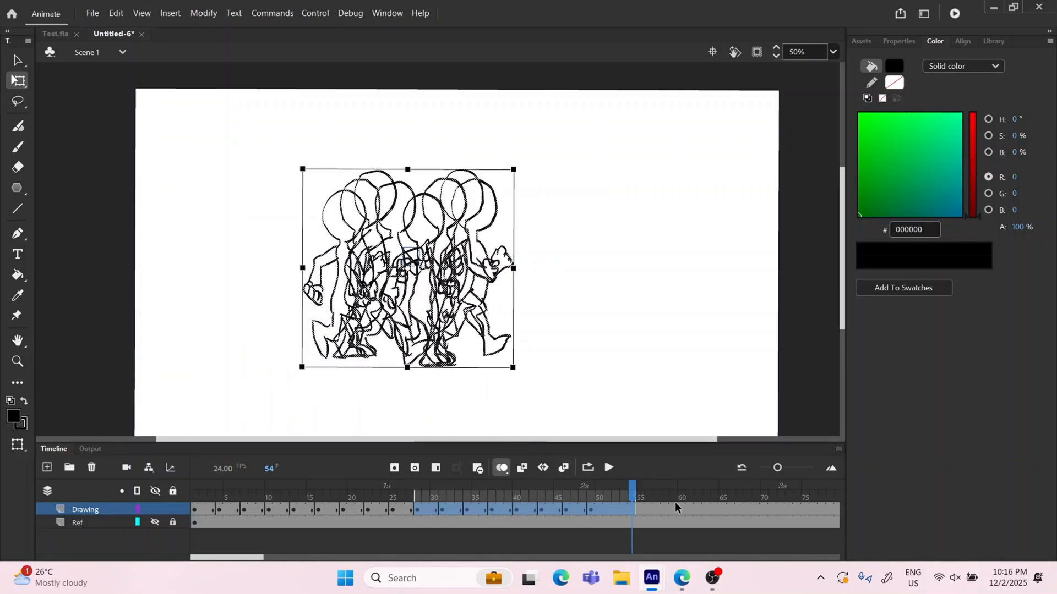
Step: Preview the extended walk from frame 1 and play it in a loop whose range spans all the keyframes
{"action": "left_click_drag", "start_coordinate": [634, 492], "coordinate": [184, 473]}
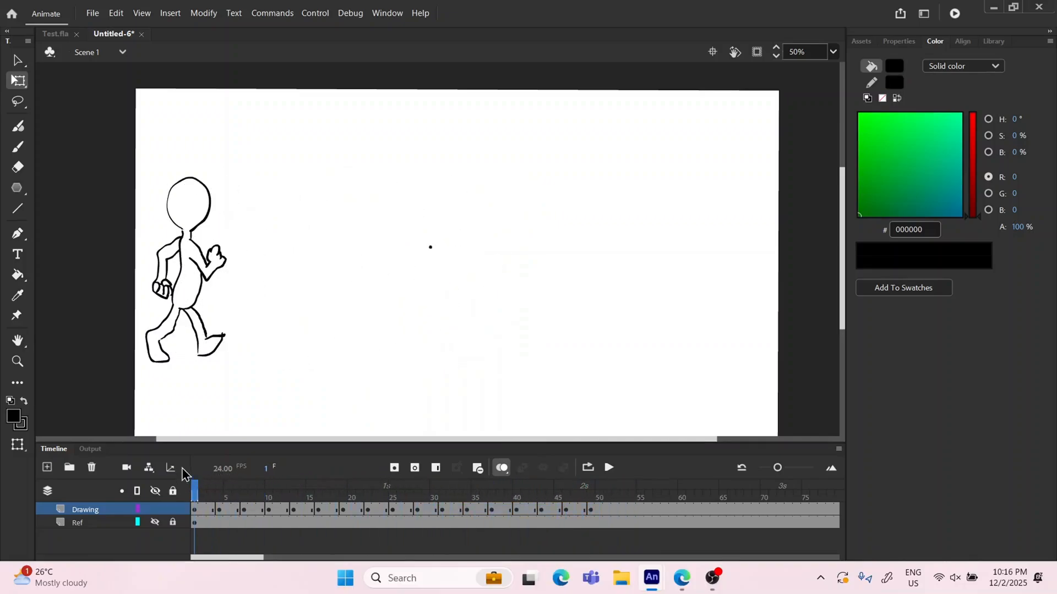
{"action": "left_click", "coordinate": [610, 469]}
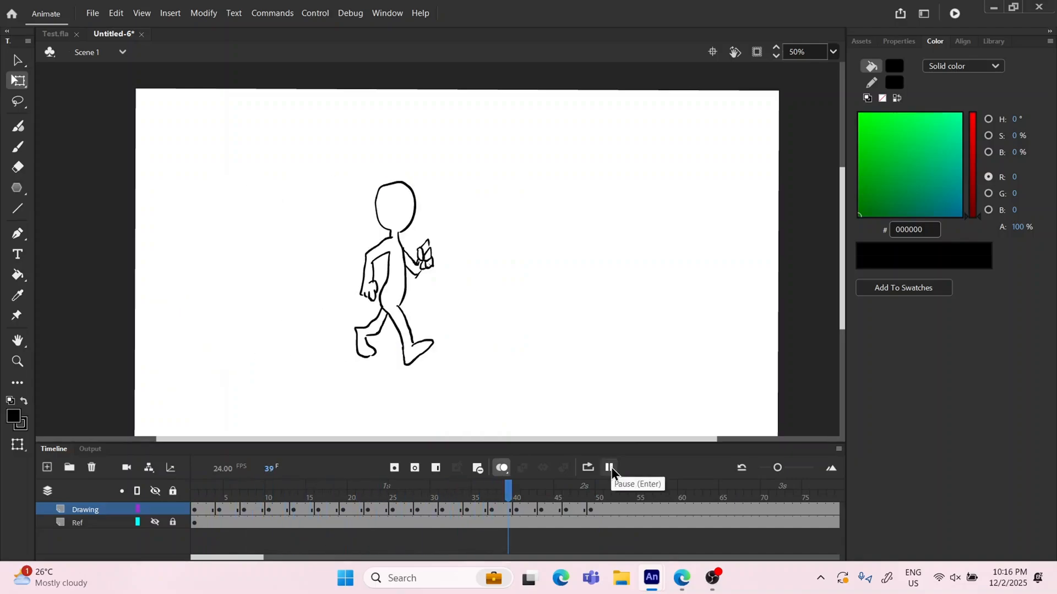
{"action": "left_click", "coordinate": [592, 472]}
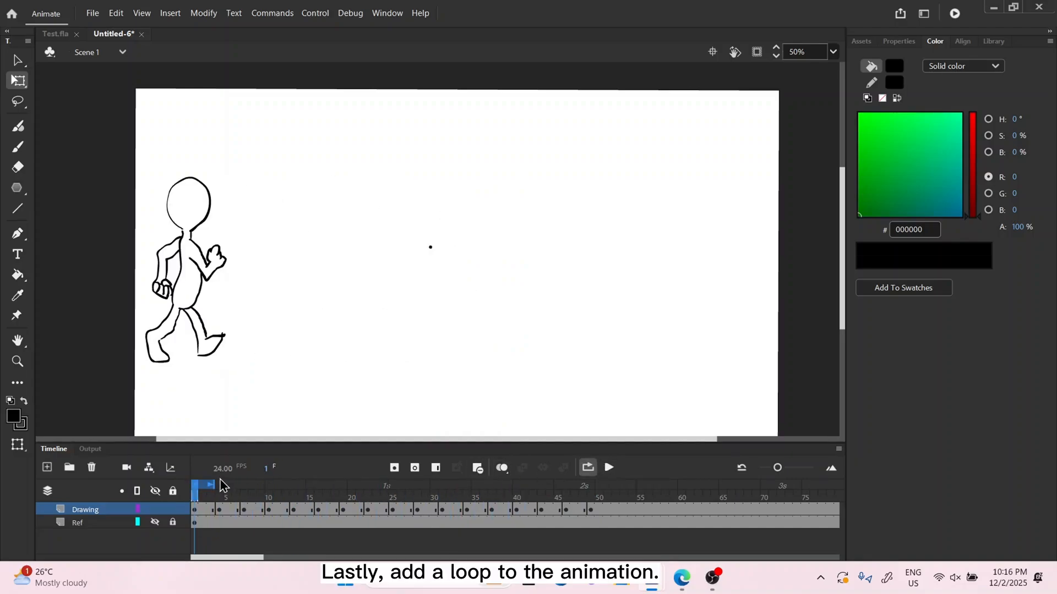
{"action": "left_click_drag", "start_coordinate": [210, 484], "coordinate": [581, 488]}
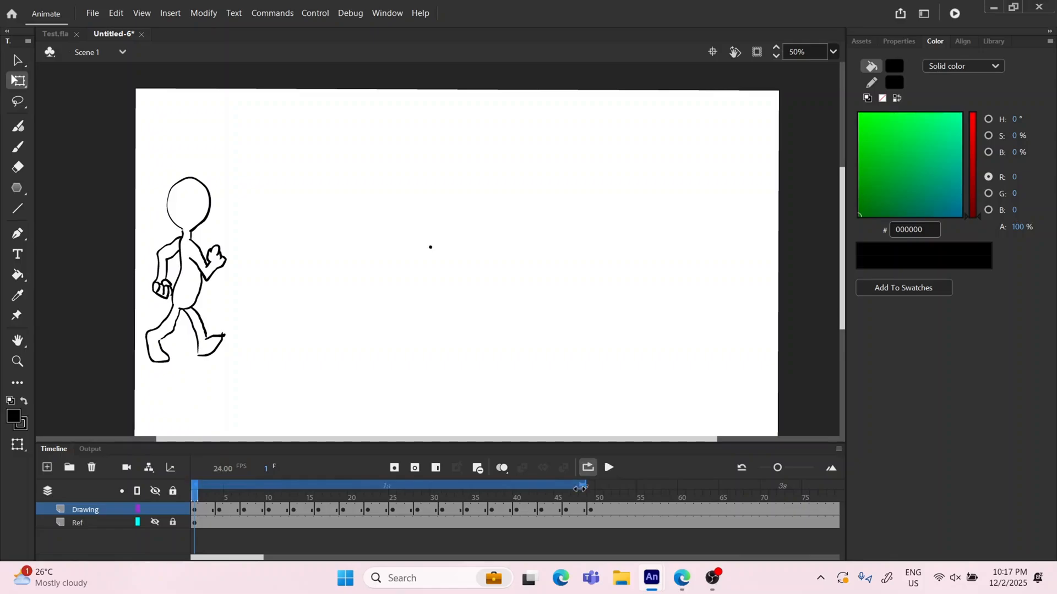
{"action": "left_click", "coordinate": [610, 469]}
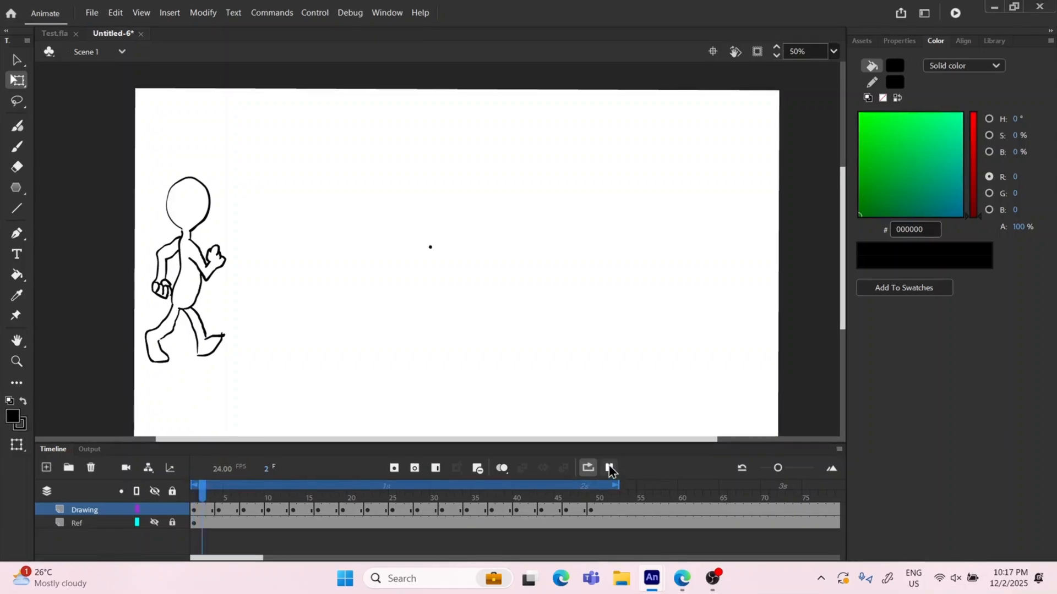